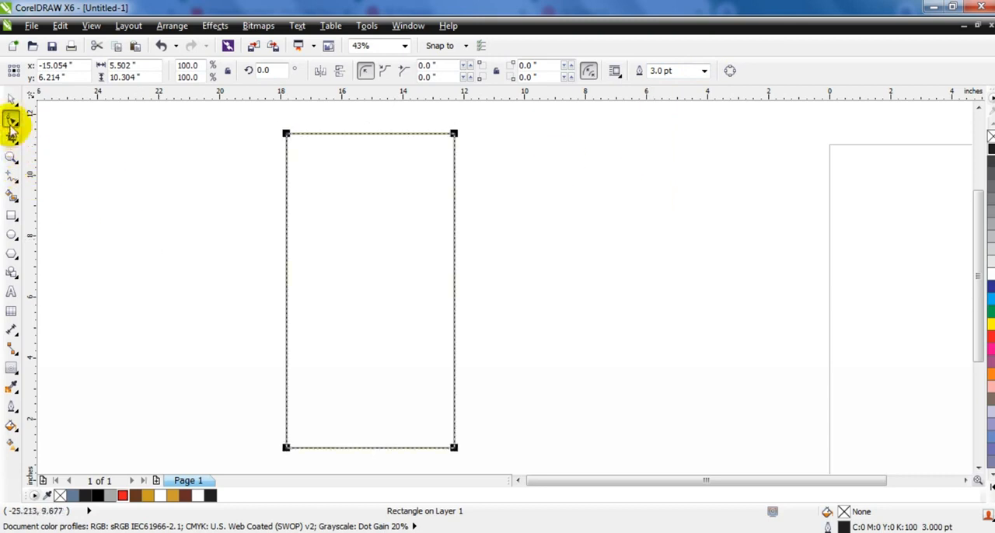
Round all four corners of the tall rectangle fully to a 2.751-inch radius, turning it into a capsule shape
left_click_drag(286, 134, 285, 234)
left_click(13, 157)
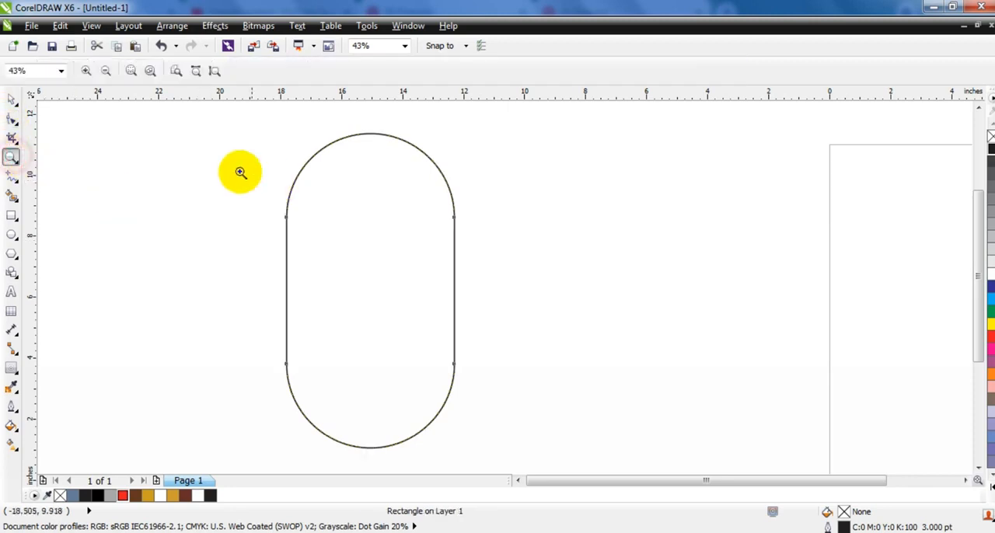
left_click(11, 99)
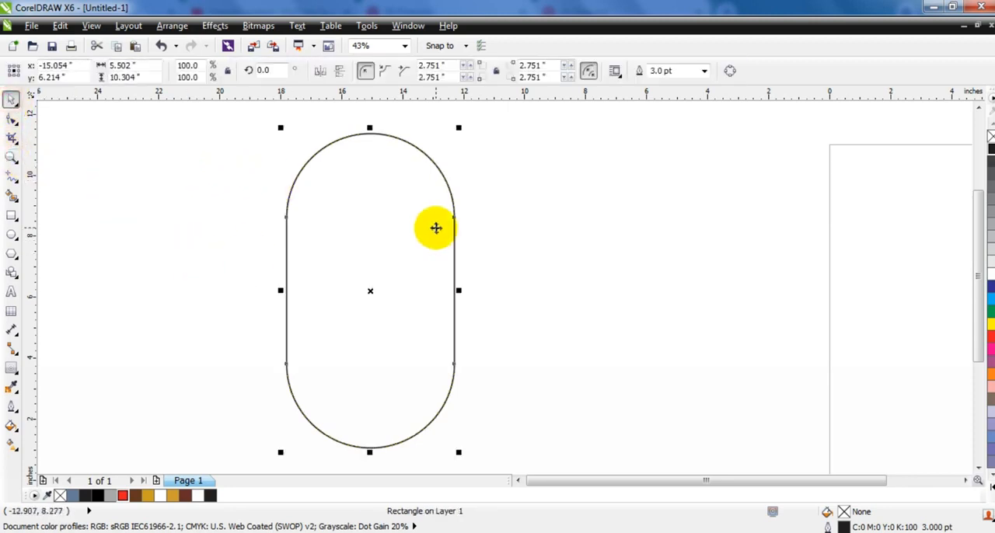
Apply an inward contour to the capsule with 7 steps and a 0.275-inch offset
left_click(16, 370)
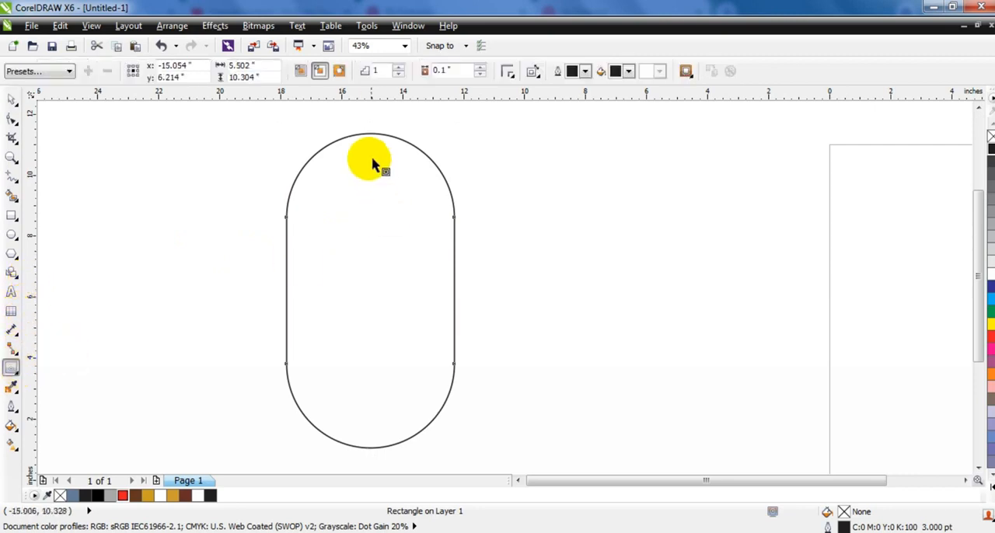
left_click_drag(367, 142, 360, 204)
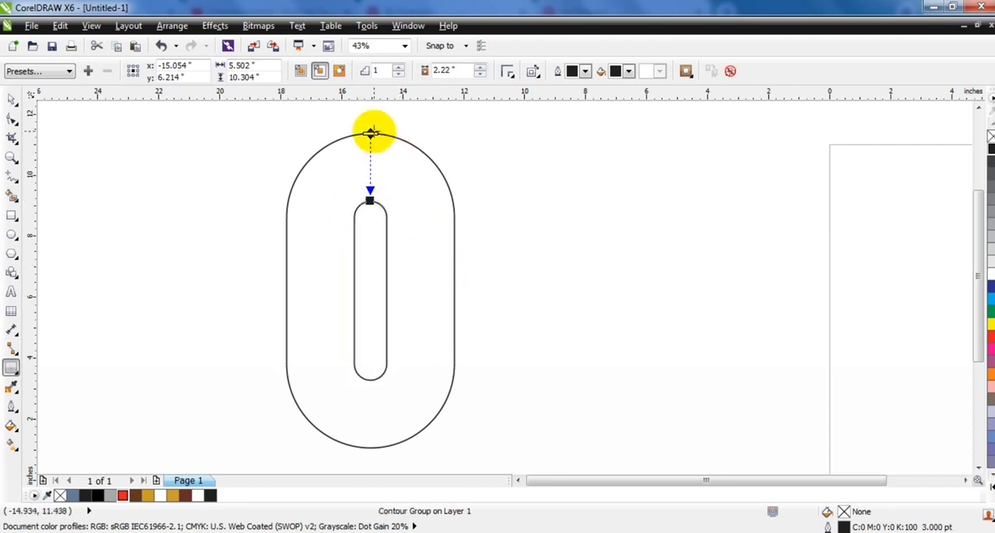
left_click_drag(369, 151, 371, 161)
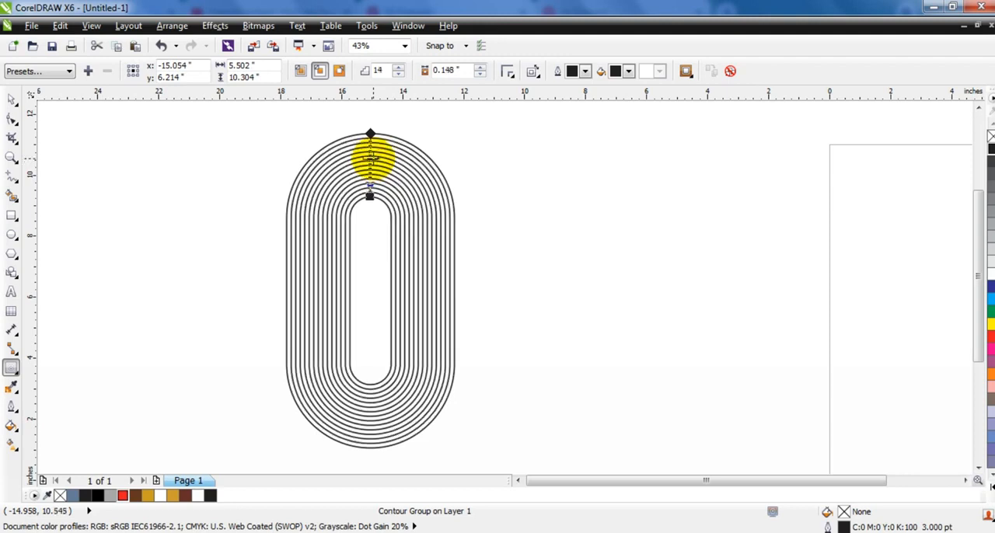
left_click_drag(369, 196, 370, 201)
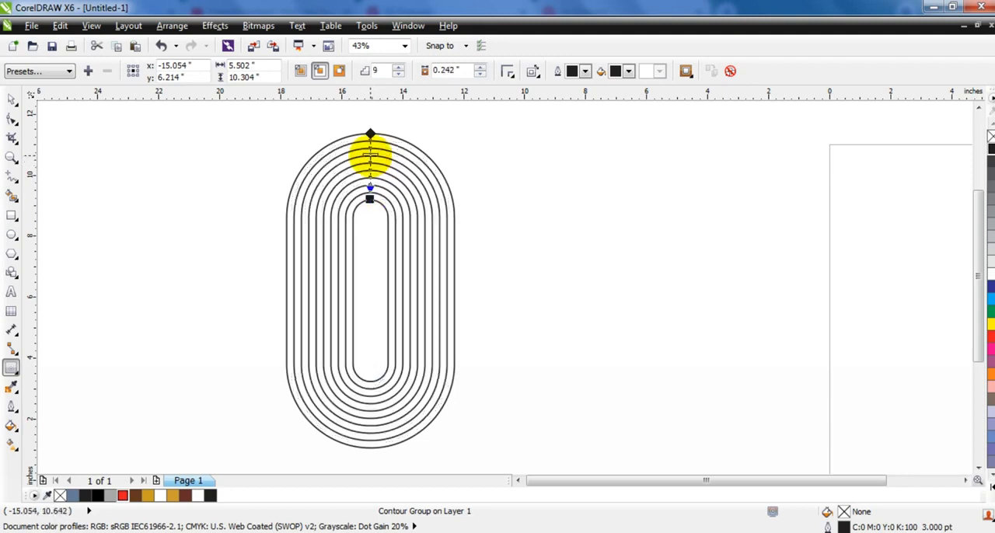
left_click_drag(370, 154, 370, 152)
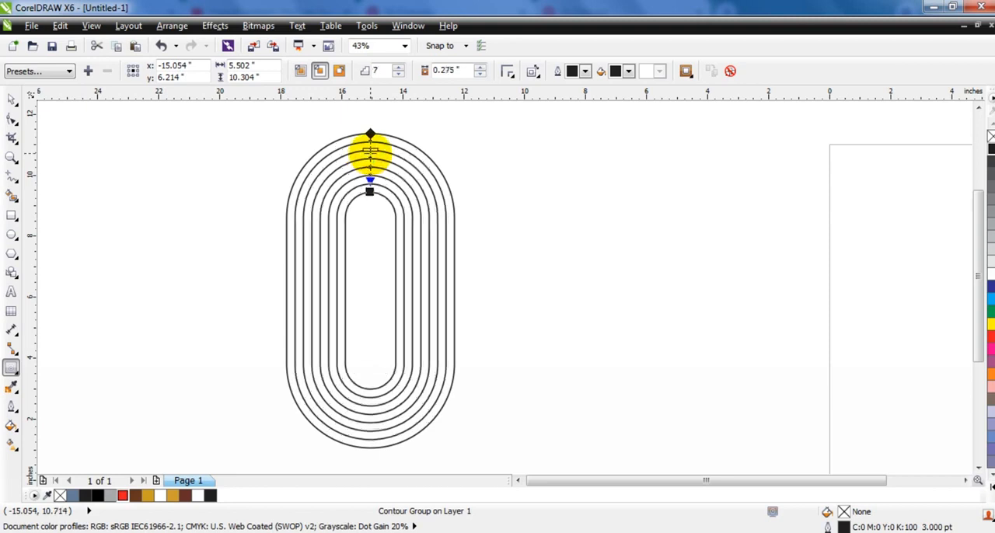
left_click(17, 103)
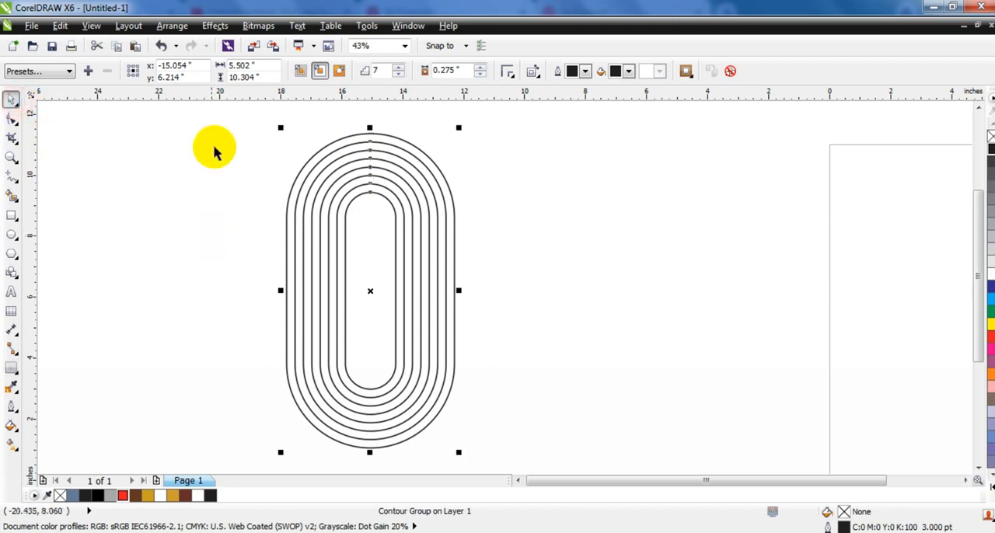
Smart-fill every other band of the contour, starting from the innermost, with the slate blue colour to make four rings
left_click(11, 194)
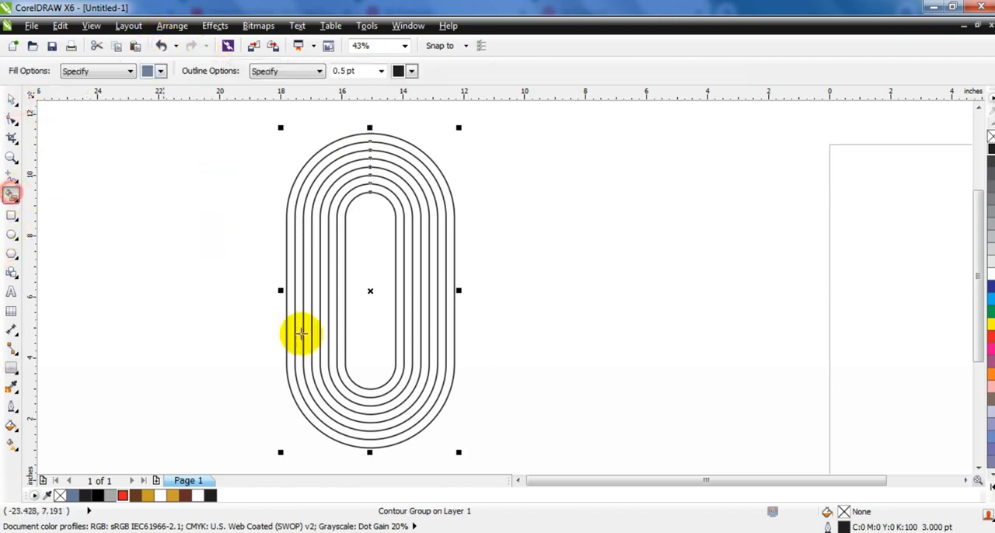
left_click(397, 339)
left_click(417, 340)
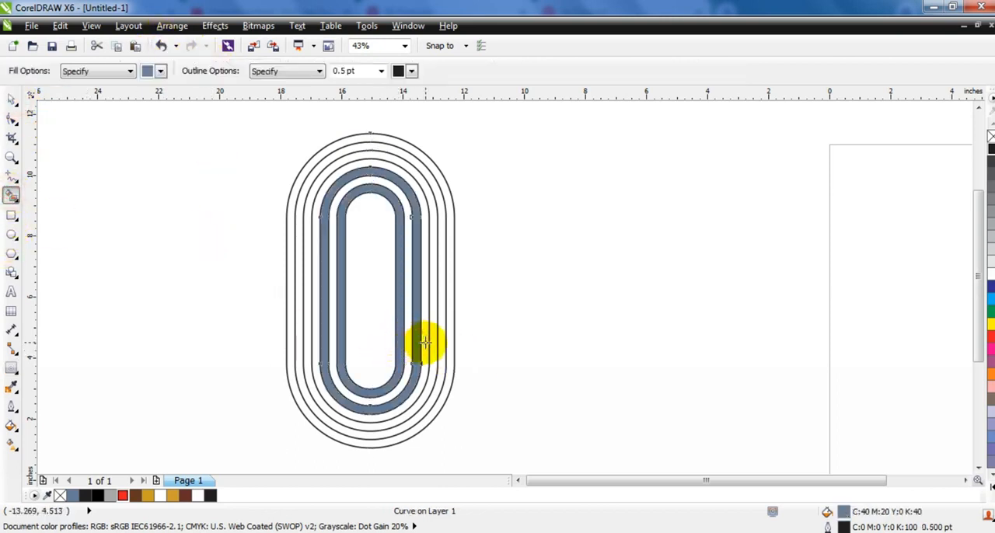
left_click(436, 342)
left_click(450, 344)
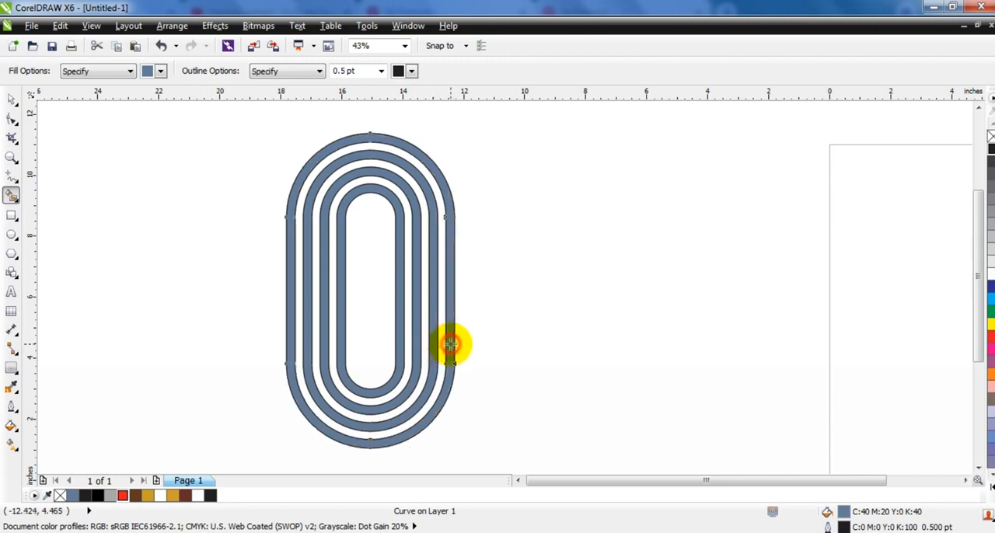
left_click(9, 101)
left_click(86, 268)
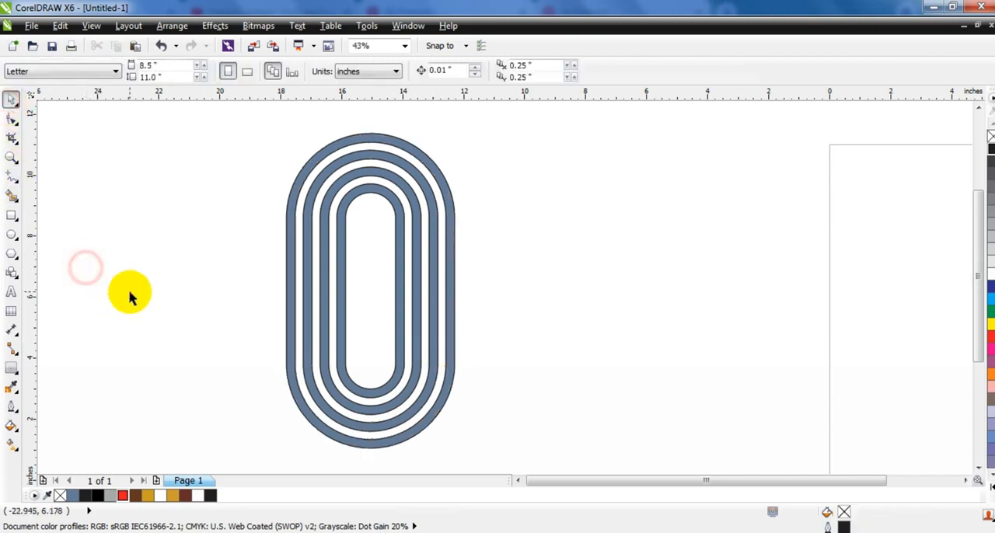
Select the four slate blue rings together and fill them with black
left_click(388, 197)
left_click(400, 168, "shift")
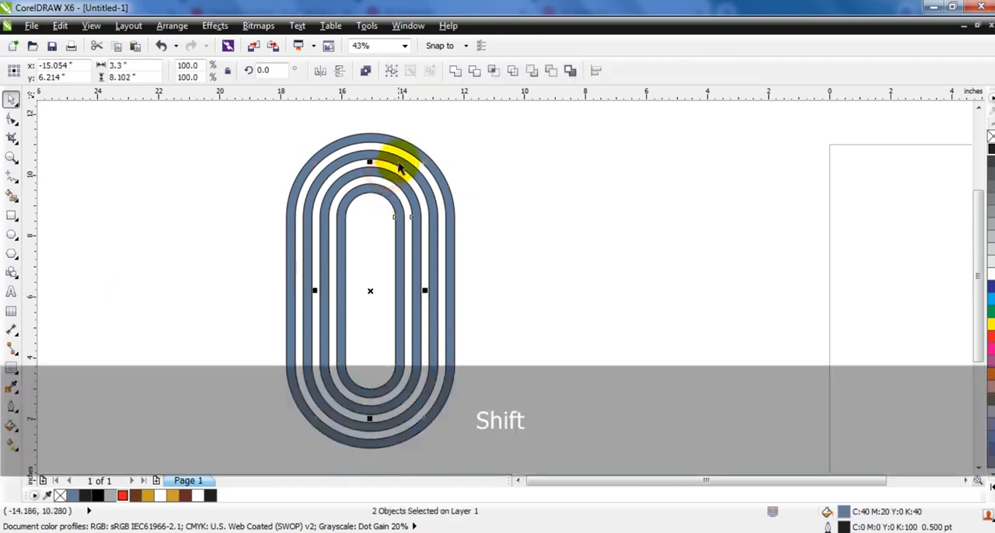
left_click(395, 134, "shift")
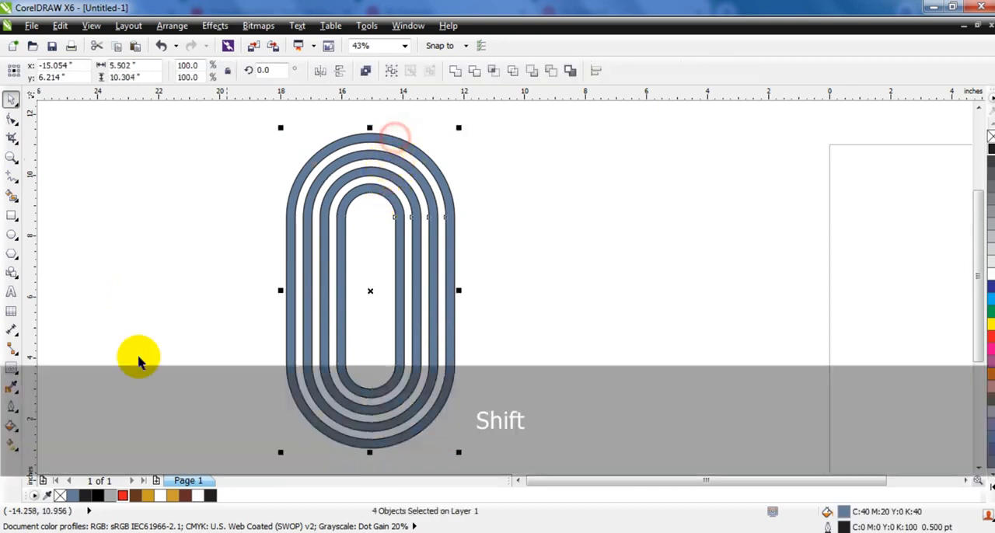
left_click(98, 496)
Move the black rings clear of the contour as one joined curve and delete the leftover contour lines
left_click_drag(371, 290, 565, 292)
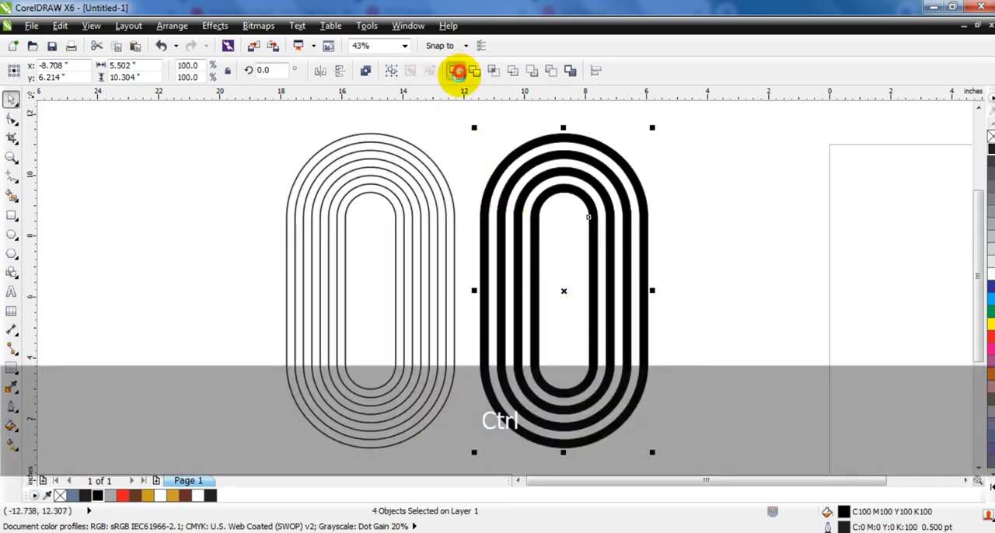
left_click_drag(468, 124, 209, 458)
key("Delete")
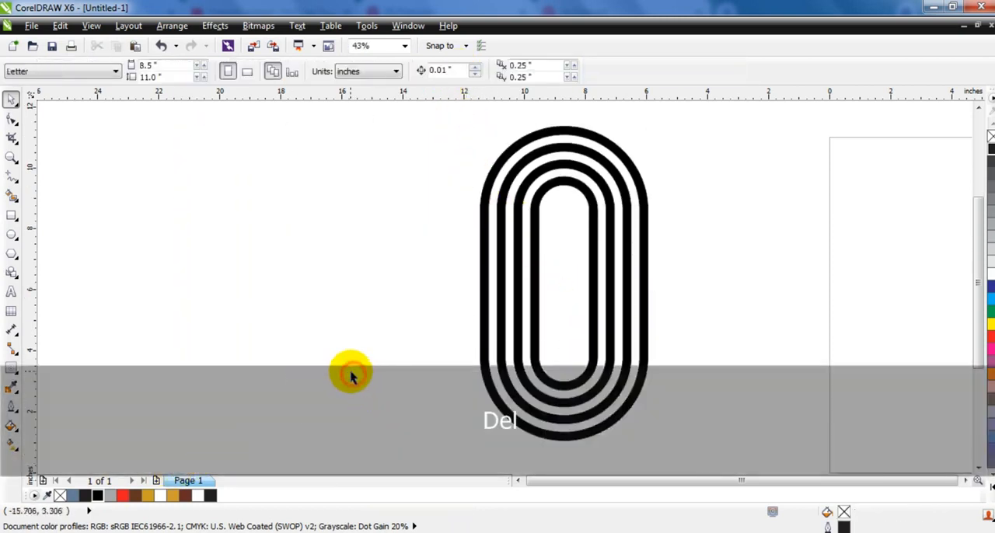
left_click_drag(535, 235, 440, 244)
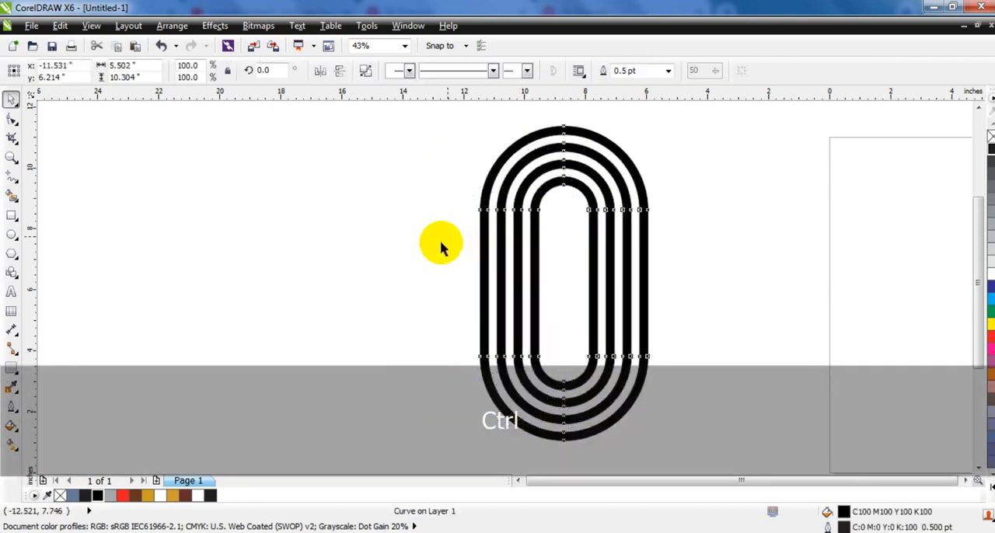
Draw a circle about 7.6 inches in diameter beside the striped capsule and set its outline to 4 pt
left_click(10, 234)
left_click_drag(101, 177, 229, 409)
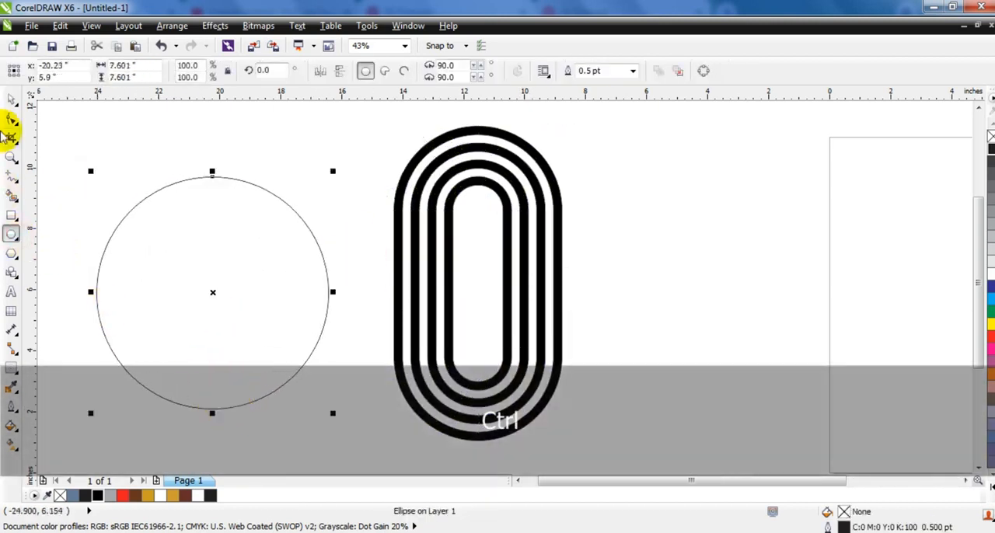
left_click(11, 101)
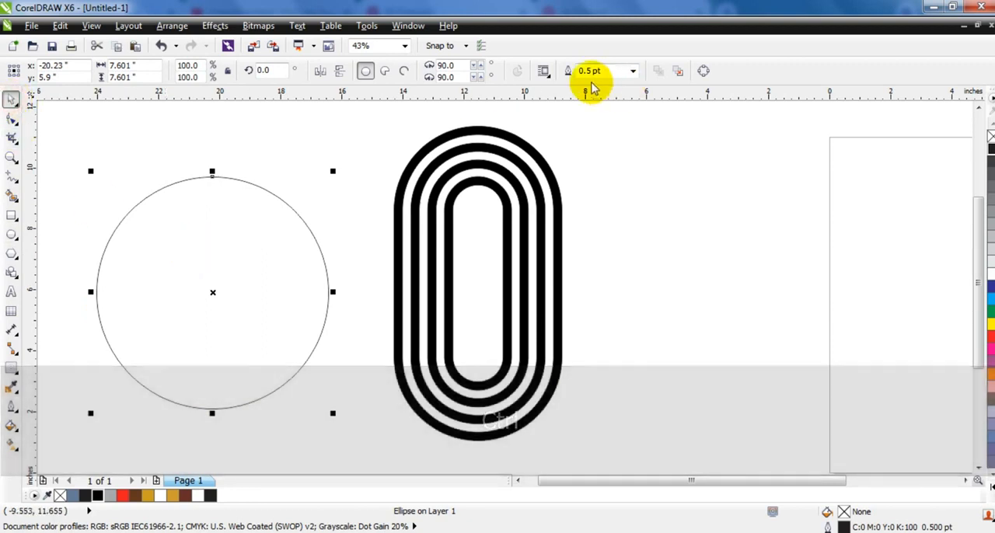
left_click(635, 71)
left_click(636, 160)
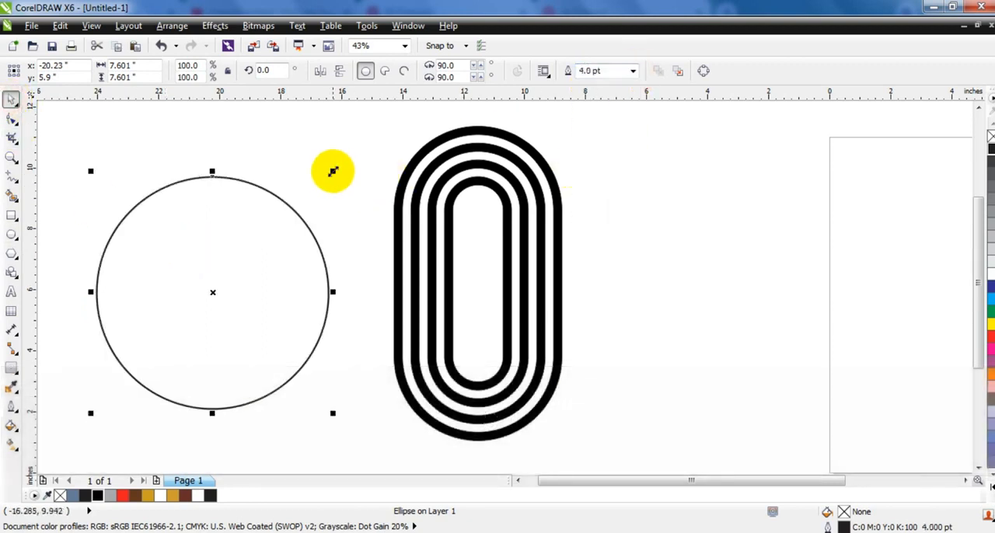
Make a concentric copy of the circle scaled to about 88.6%, then combine both circles into a ring filled red
left_click_drag(332, 171, 326, 185)
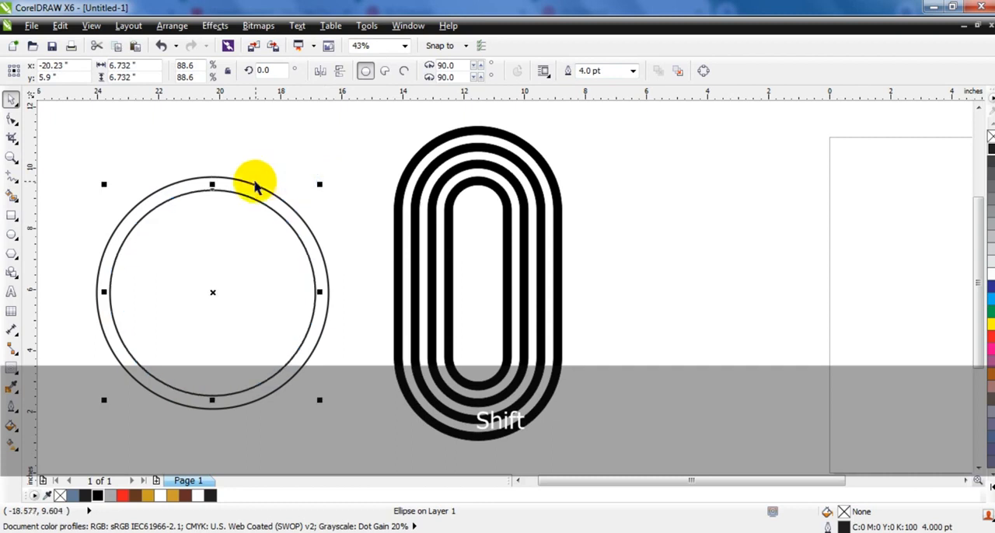
left_click(251, 182, "shift")
left_click(365, 72)
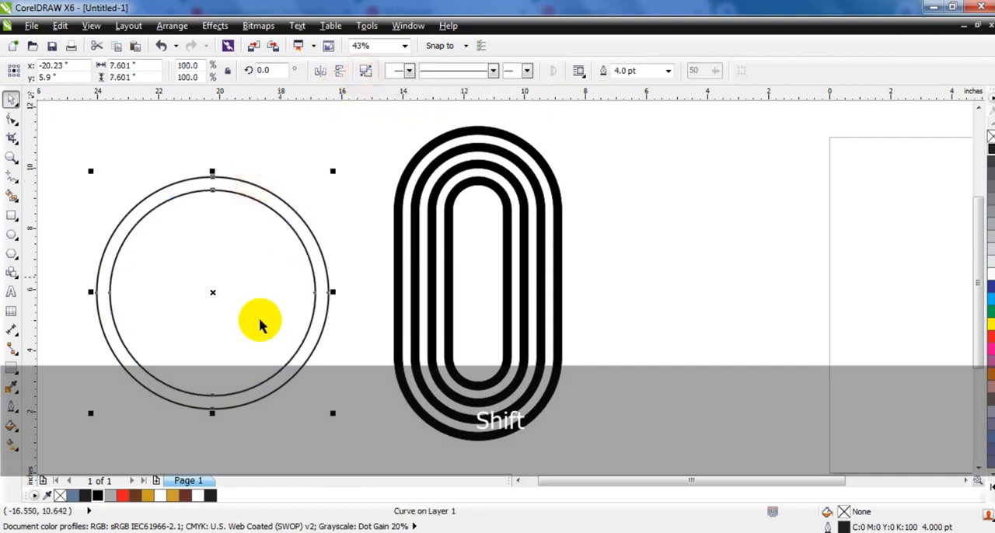
left_click(123, 495)
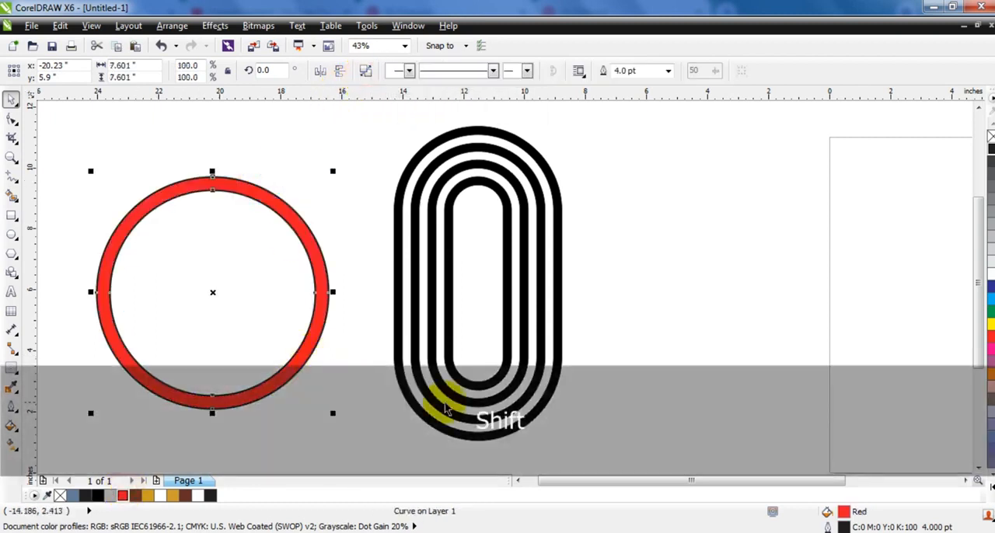
Scale the striped capsule to about 109.4% and arrange the red ring so it overlaps the capsule's lower end
left_click_drag(297, 358, 359, 371)
left_click_drag(449, 381, 161, 350)
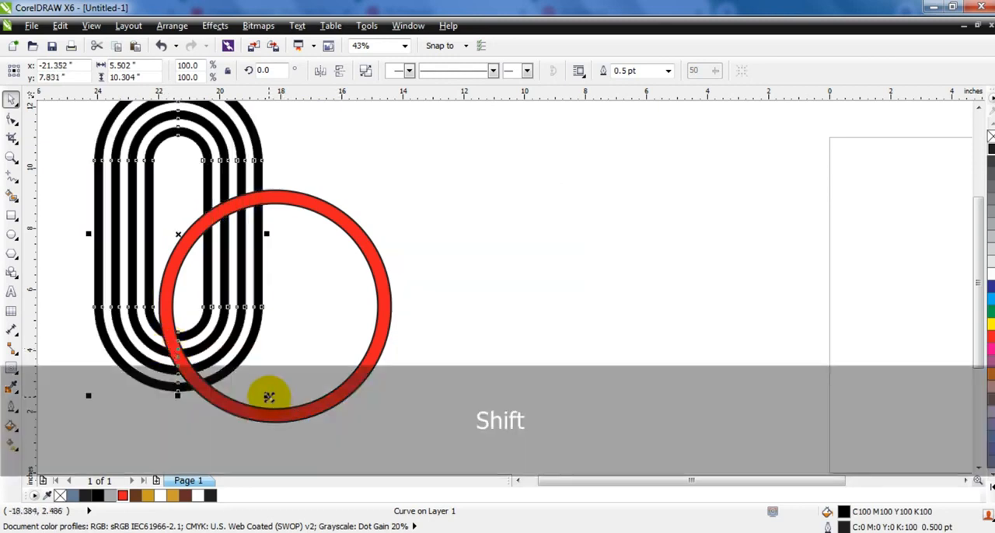
left_click_drag(266, 396, 274, 410)
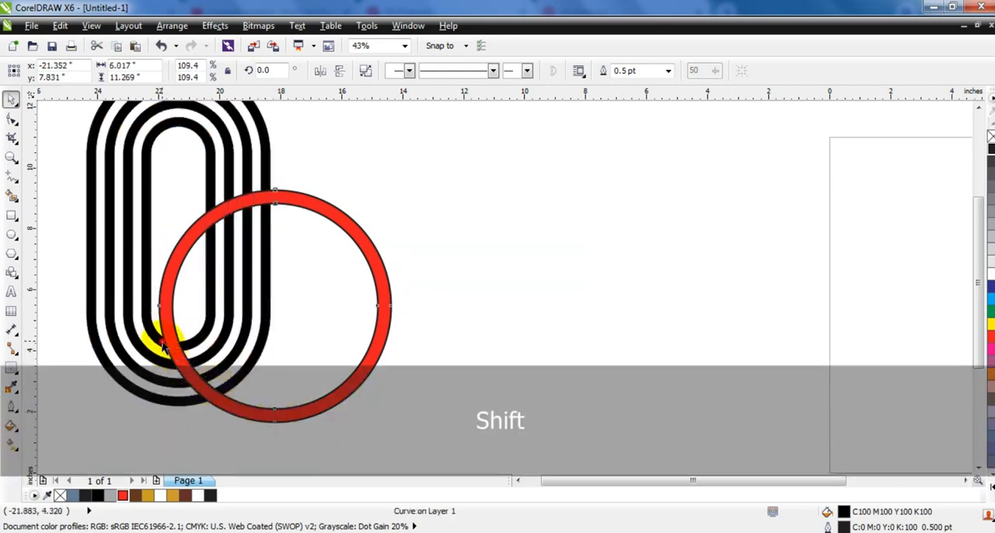
left_click_drag(162, 341, 161, 334)
mouse_move(321, 395)
left_mouse_down()
mouse_move(323, 410)
mouse_move(335, 399)
left_mouse_up()
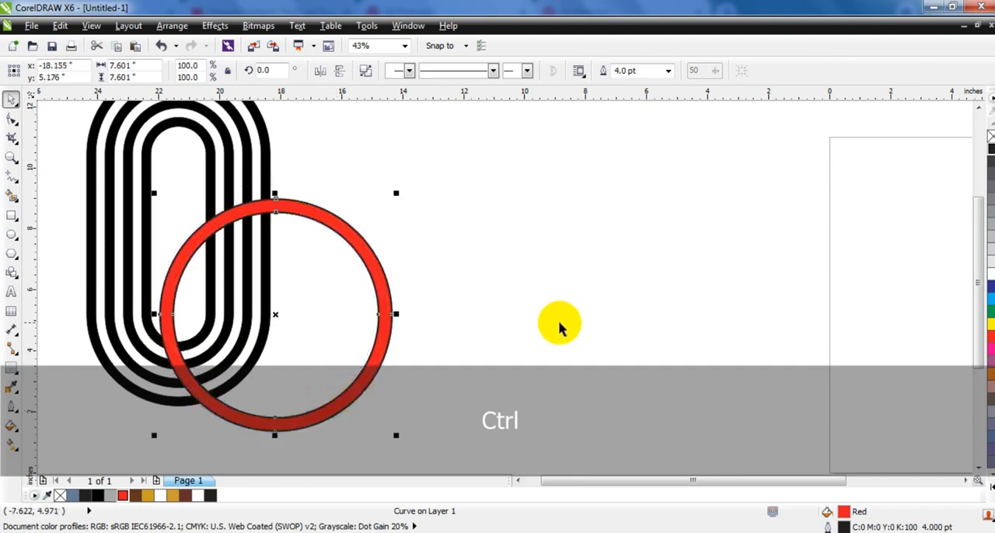
left_click(600, 308)
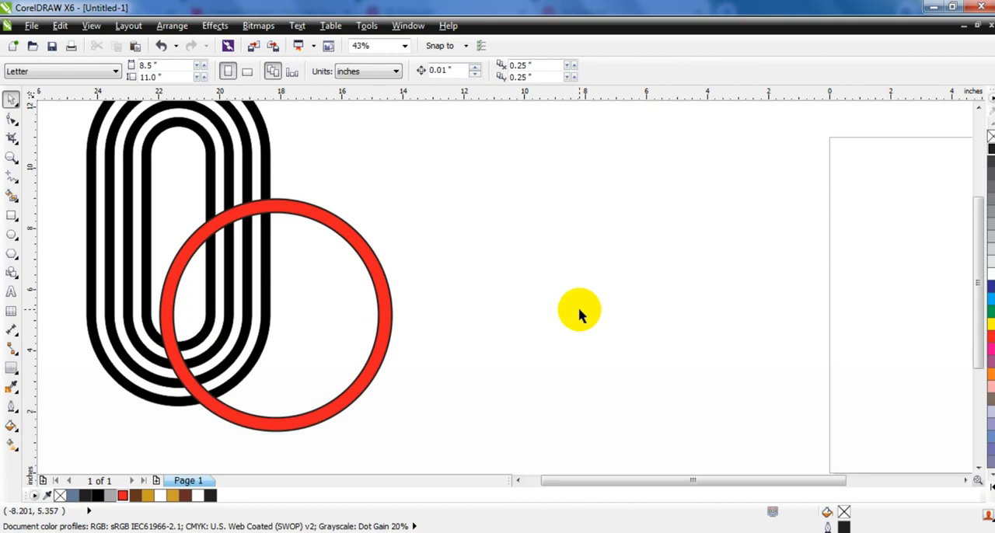
Draw a closed freehand polygon around the capsule's lower-left portion, following the red ring's left edge and cutting across the stripes
left_click(12, 178)
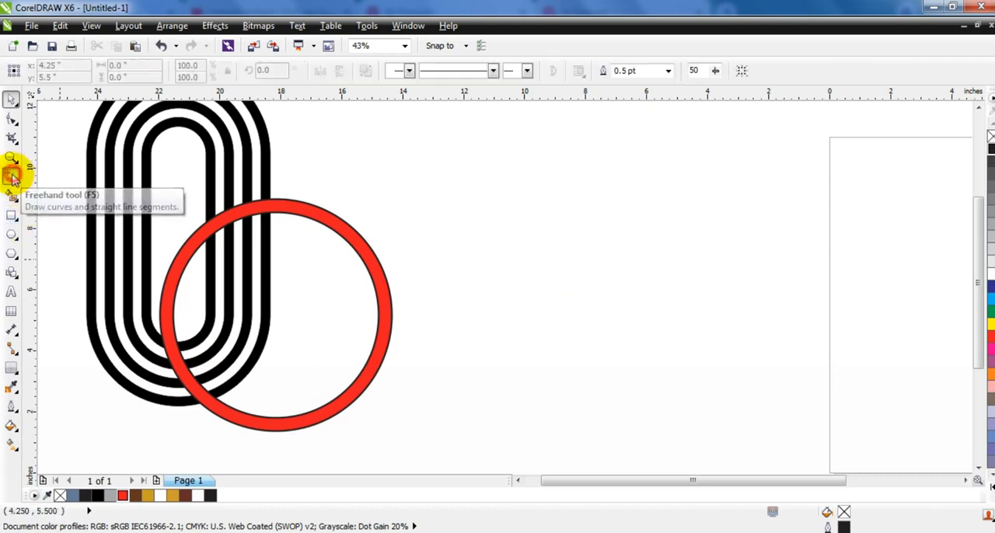
left_click(166, 409)
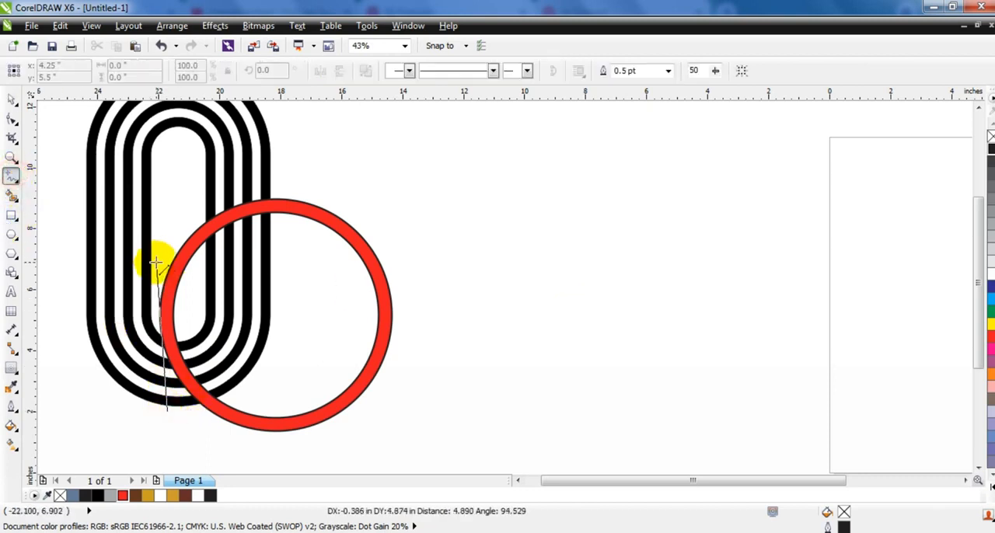
left_click(167, 284)
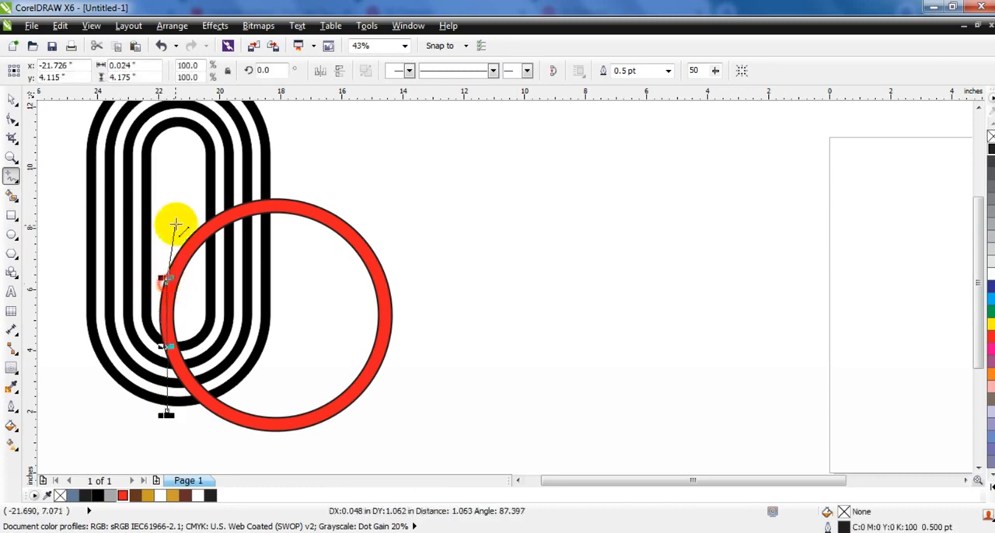
left_click(198, 209)
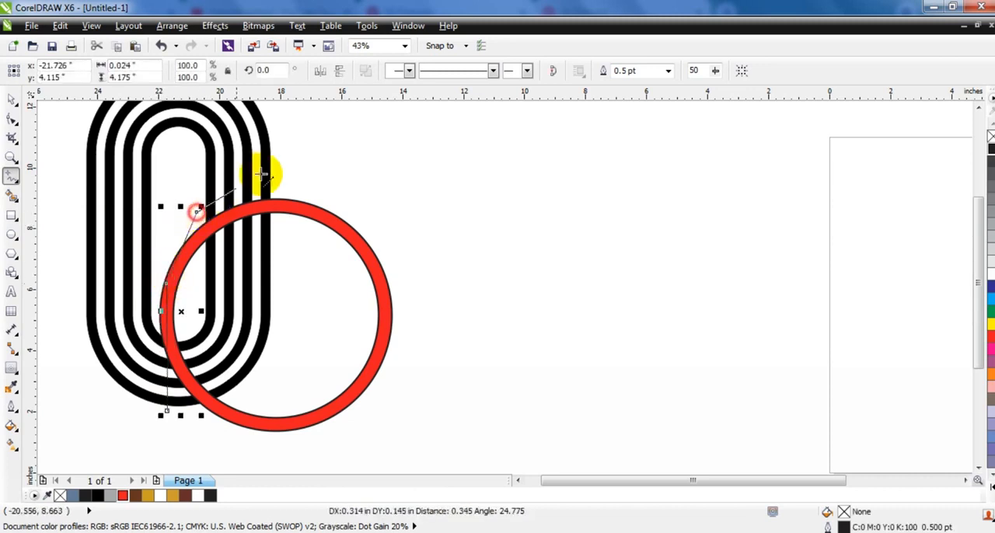
left_click(288, 138)
left_click(123, 163)
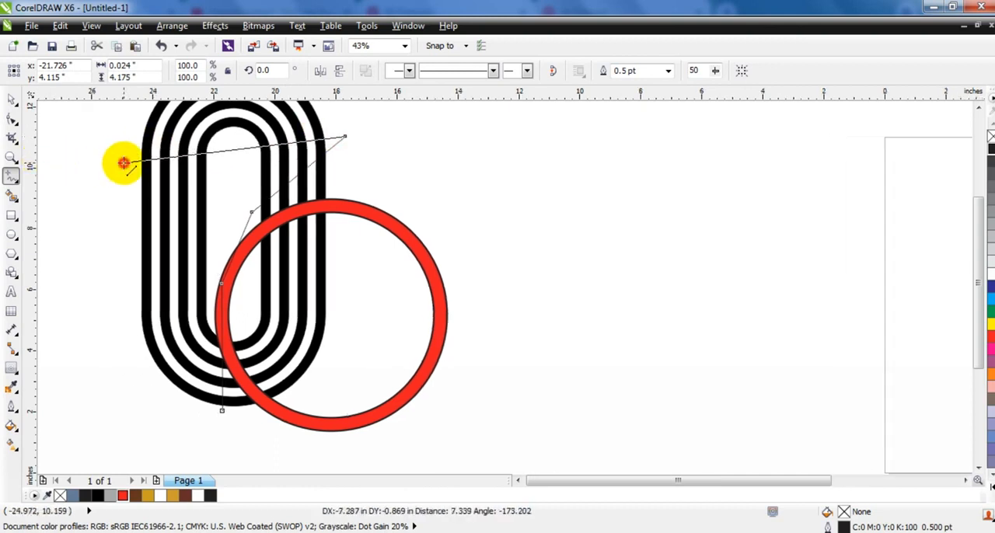
left_click(89, 433)
left_click(222, 410)
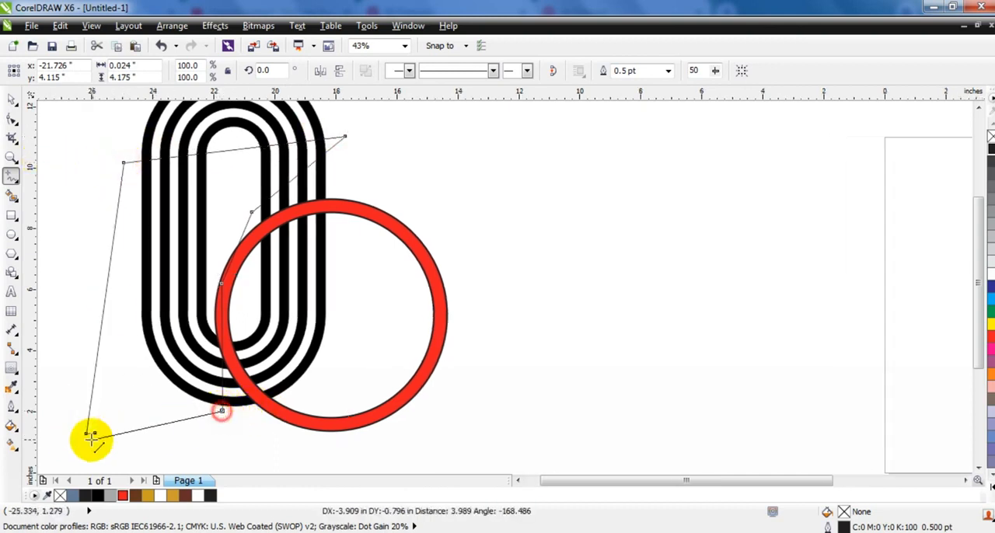
double_click(93, 432)
Trim the striped capsule with the freehand polygon to cut away the stripes inside it
left_click(8, 101)
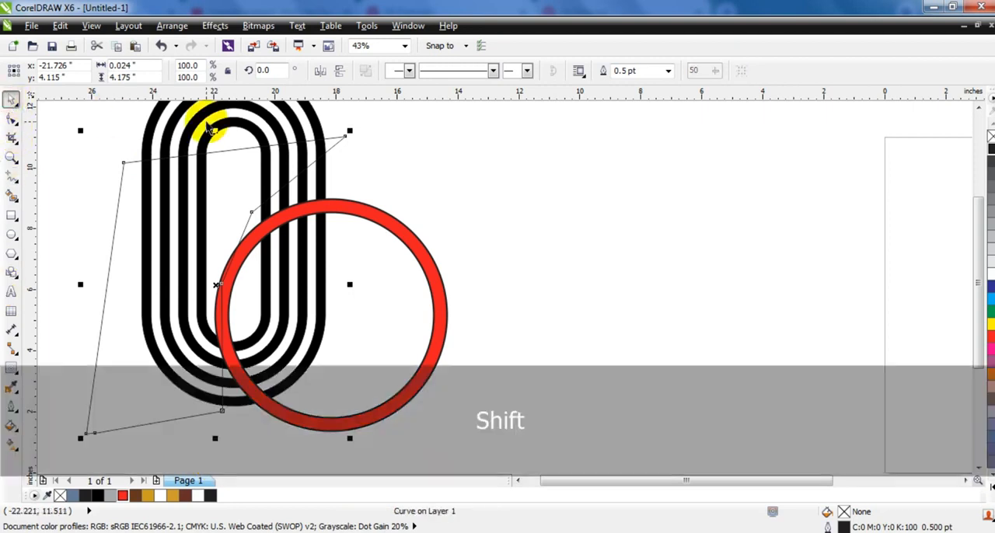
left_click(210, 122, "shift")
left_click(472, 72)
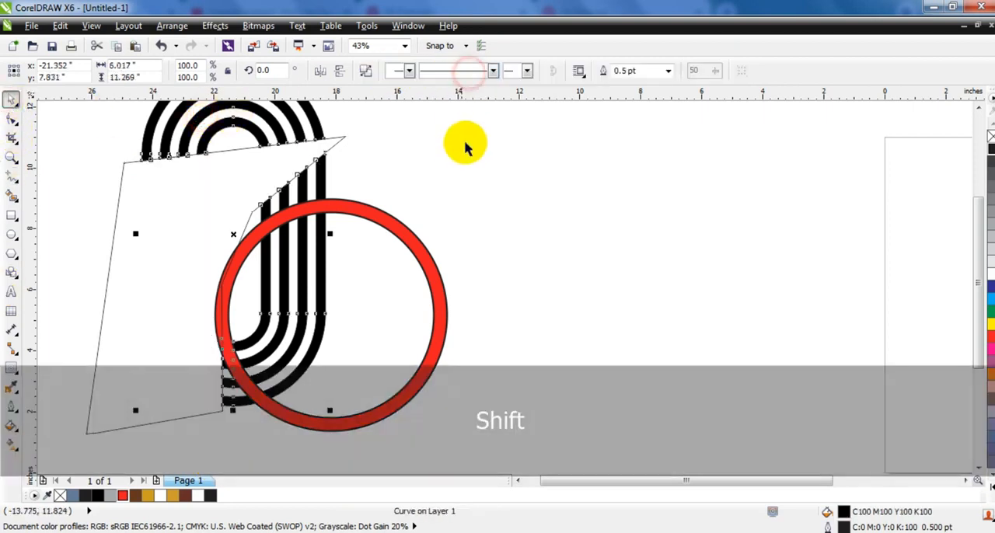
Delete the freehand polygon used to trim the striped capsule
left_click(468, 147)
left_click(332, 146)
key("Delete")
Break the trimmed striped capsule apart and delete all the arched stripes of its upper end
left_click(326, 144)
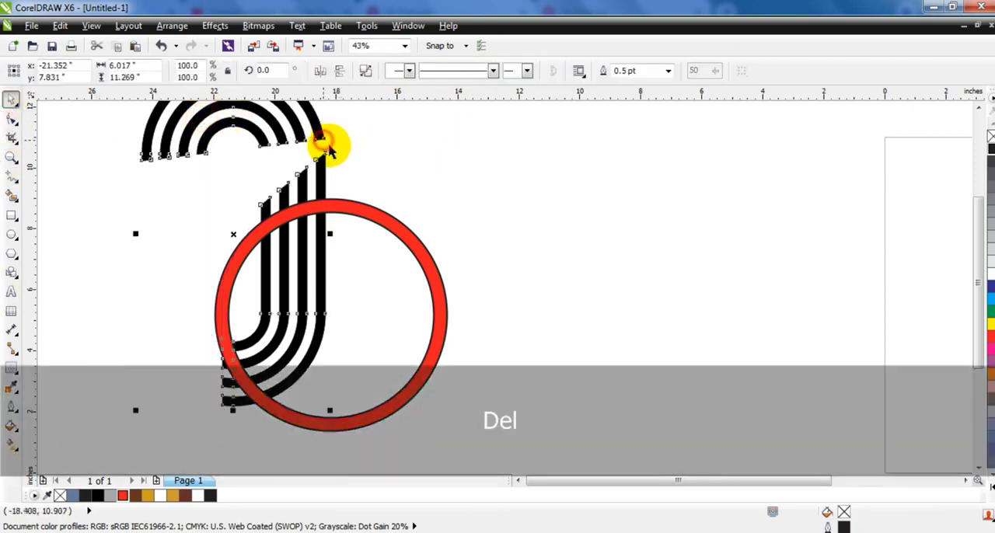
key("shift+F2")
left_click(366, 72)
key("Escape")
left_click_drag(405, 214, 628, 111)
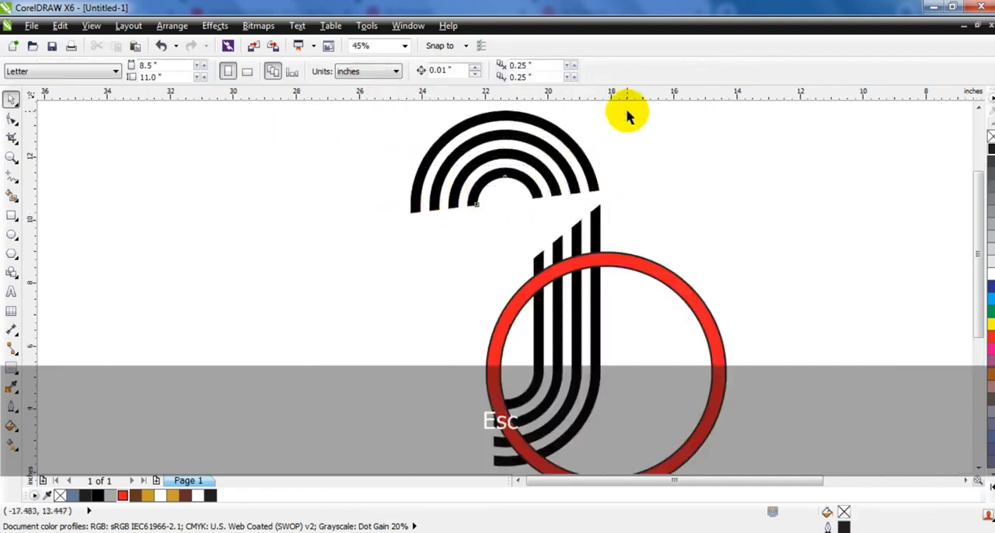
key("Delete")
left_click(593, 173)
key("Delete")
Combine the remaining lower stripes into one curve and bring it to the front of the red ring
left_click_drag(607, 184, 382, 435)
left_click(455, 72)
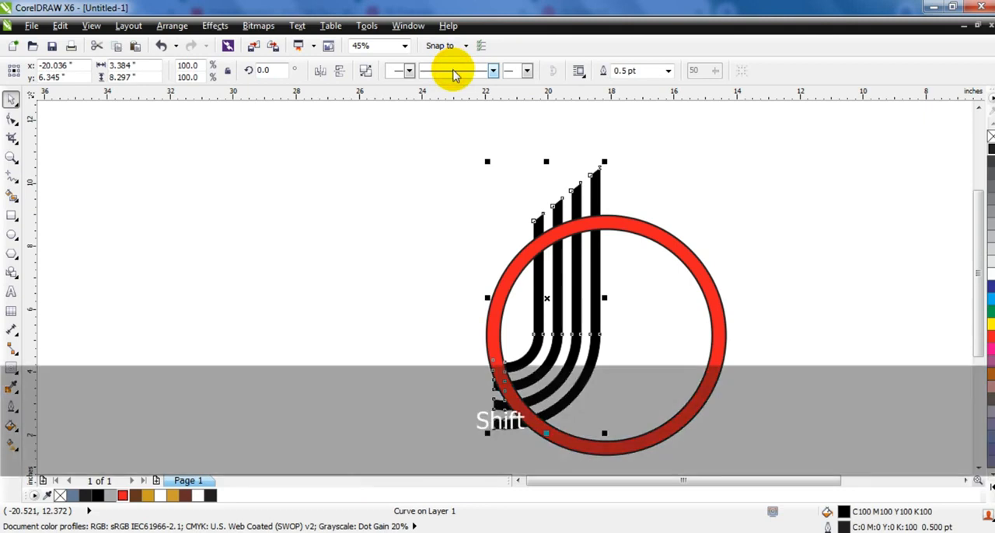
key("shift+Page_Up")
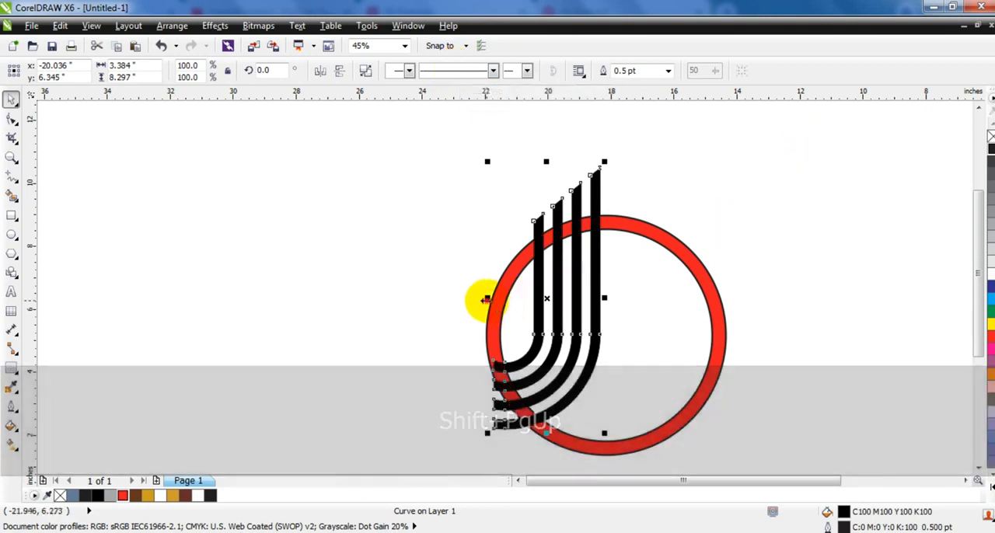
Make a horizontally mirrored copy of the stripes on the opposite side and nudge it left so the two innermost bars overlap
left_click_drag(487, 299, 668, 299)
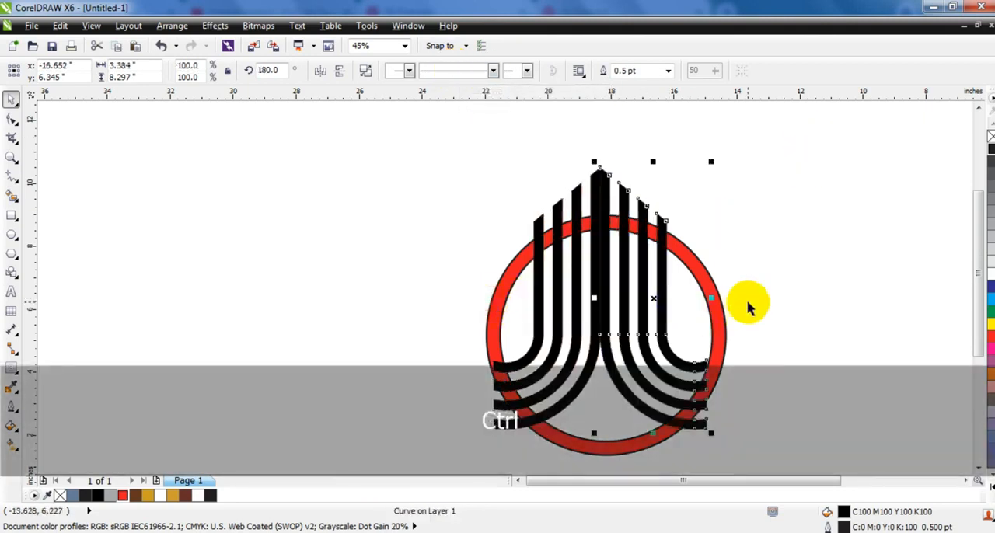
key("shift+F2")
key("Left")
key("Left")
key("Left")
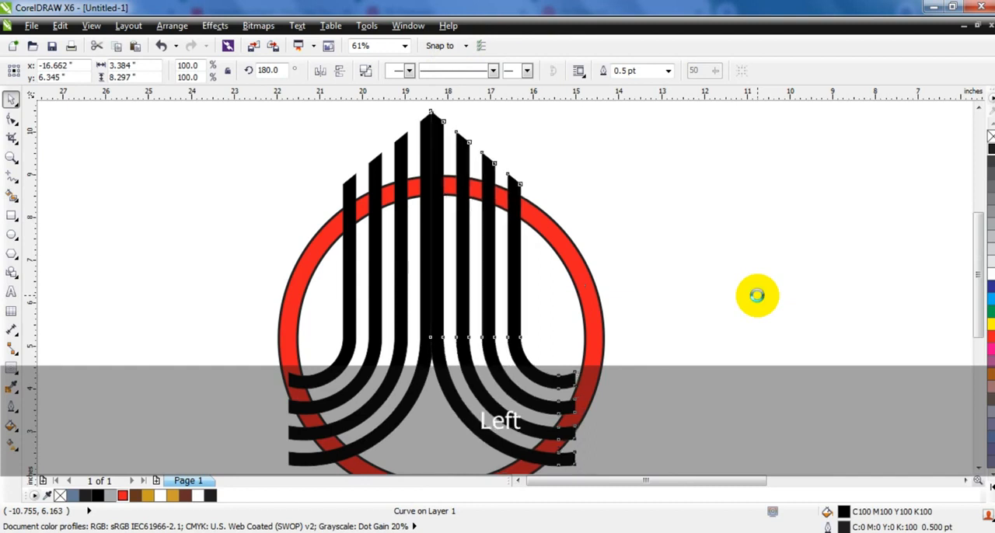
key("Left")
key("Left")
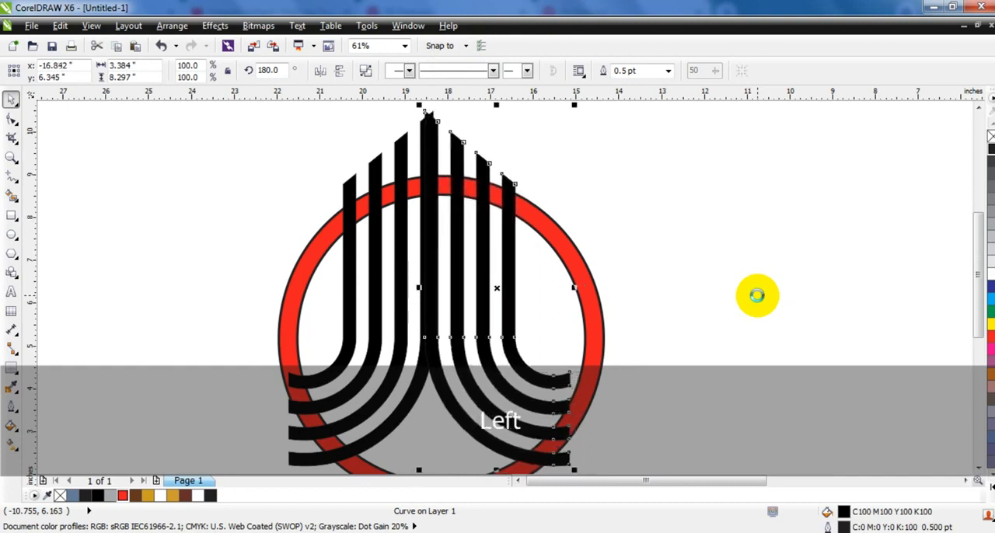
key("Right")
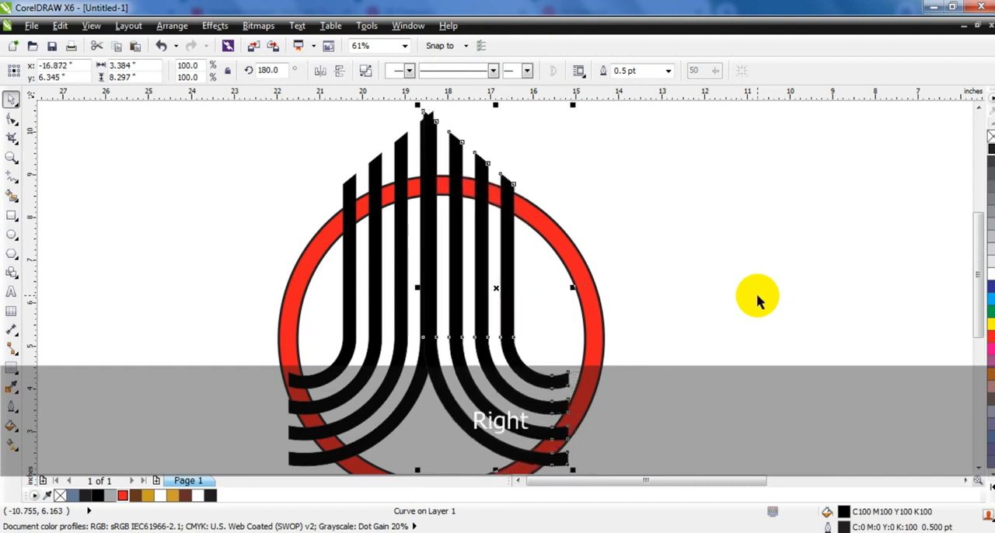
Weld the two mirrored stripe halves into one shape and center it horizontally on the red ring
left_click(415, 396, "shift")
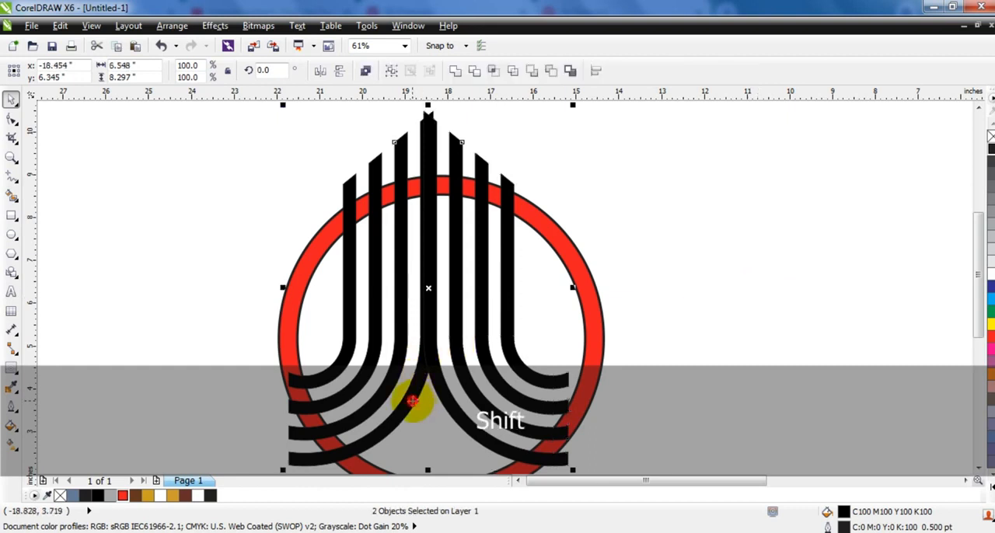
left_click(455, 71)
left_click(553, 216, "shift")
key("c")
left_click(640, 215)
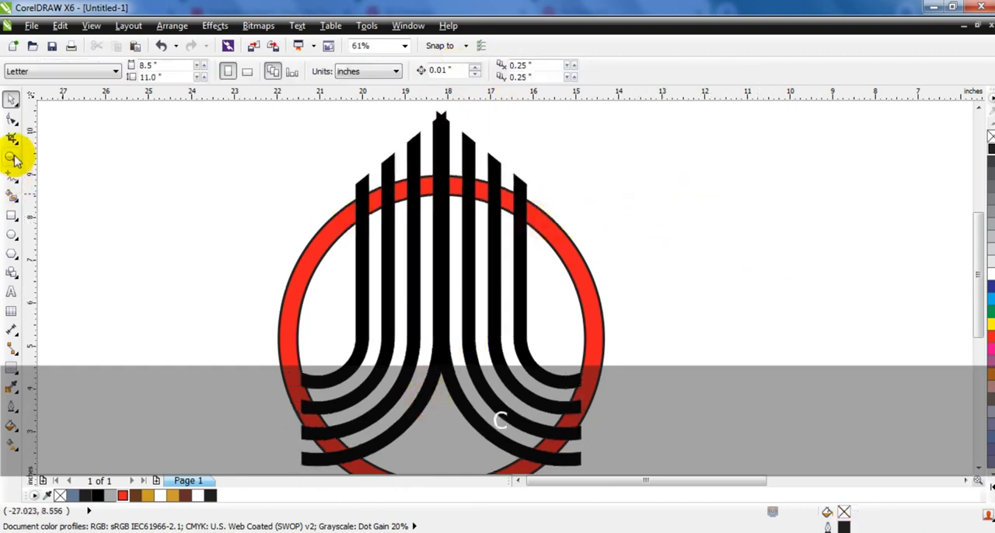
Draw a closed triangle about 0.44 in wide along the left slope of the central bar's notched tip and fill it red
left_click(14, 158)
mouse_move(344, 193)
left_mouse_down()
mouse_move(625, 78)
mouse_move(657, 48)
left_mouse_up()
left_click_drag(161, 200, 582, 340)
left_click(13, 177)
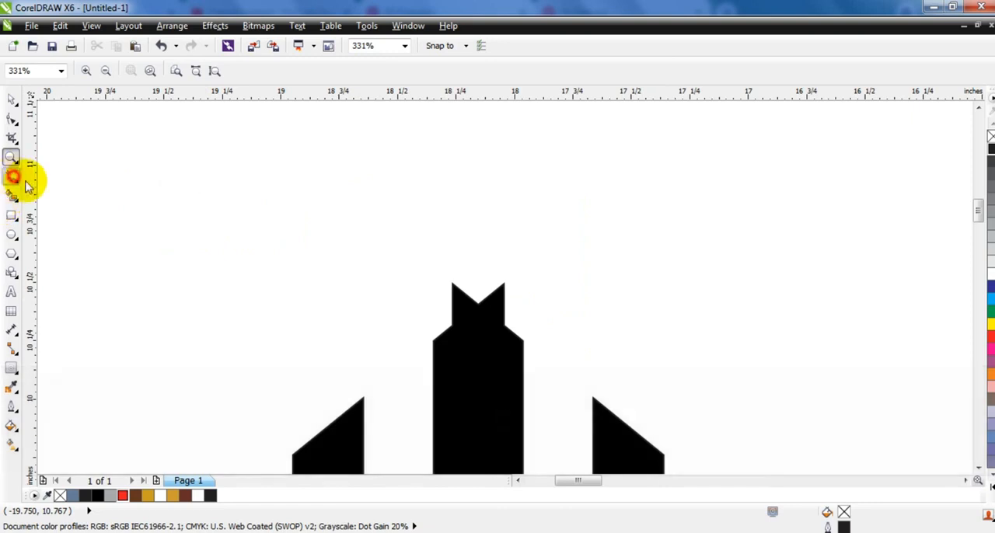
left_click(428, 343)
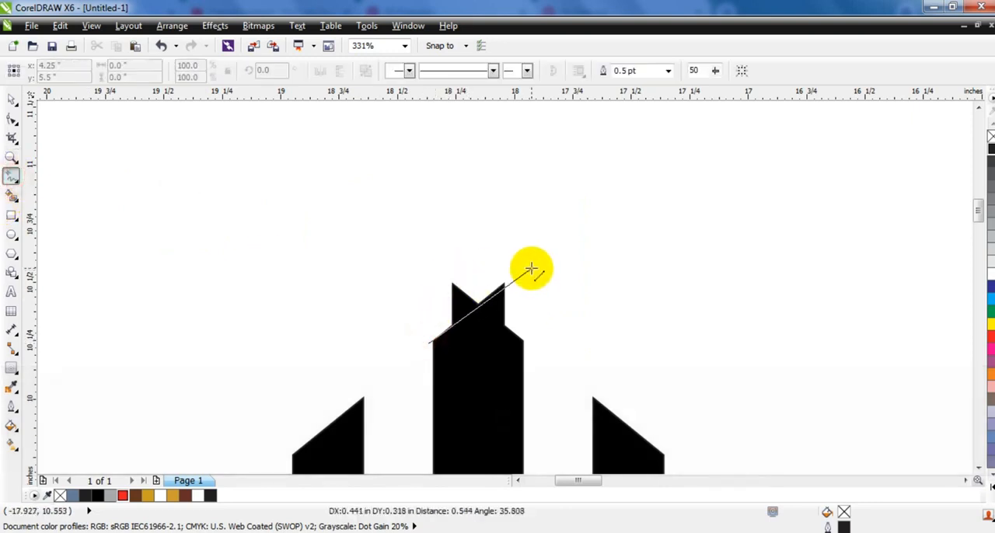
double_click(530, 267)
double_click(457, 230)
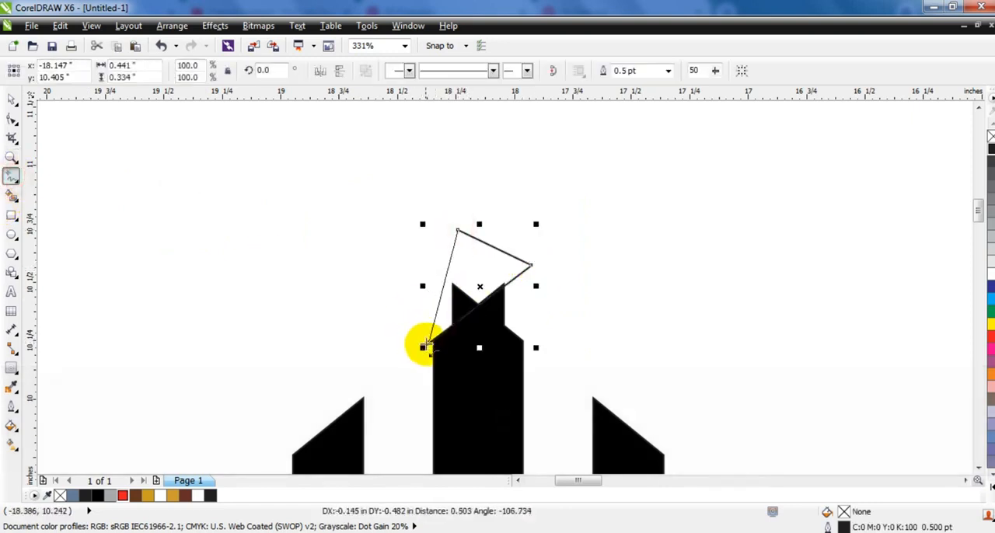
left_click(426, 345)
left_click(11, 100)
left_click(991, 336)
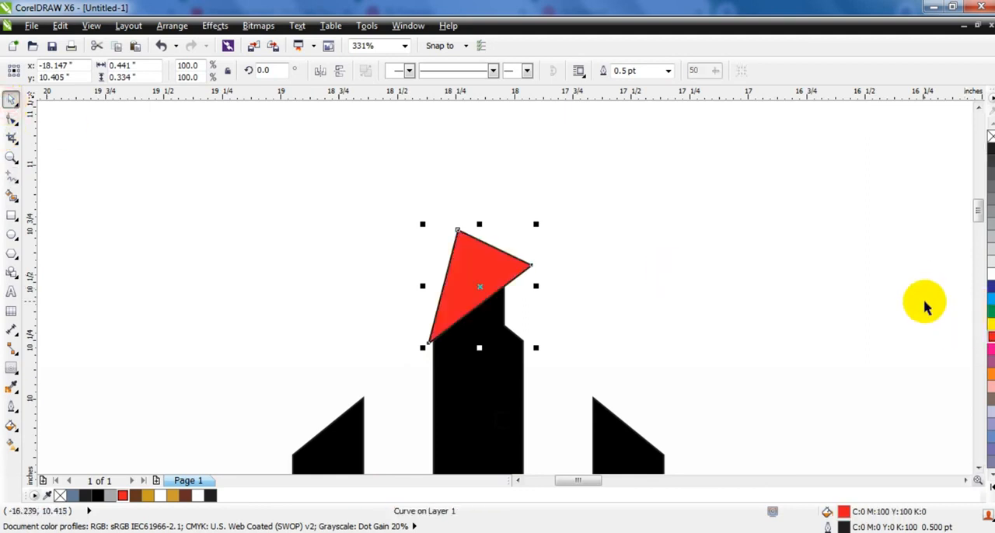
Duplicate the red triangle, mirror it horizontally onto the tip's right slope, and weld both triangles together
key("KP_Add")
left_click(320, 71)
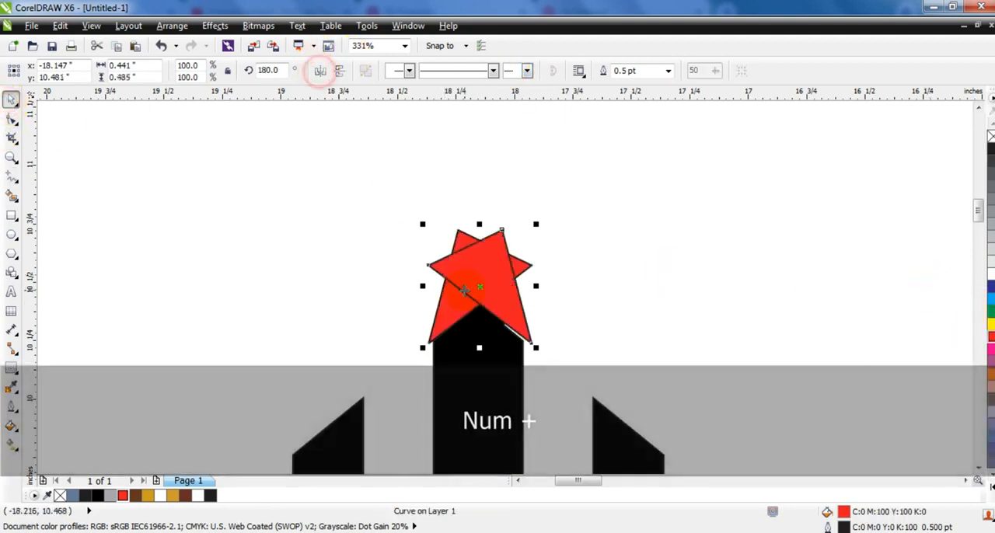
left_click(529, 276, "shift")
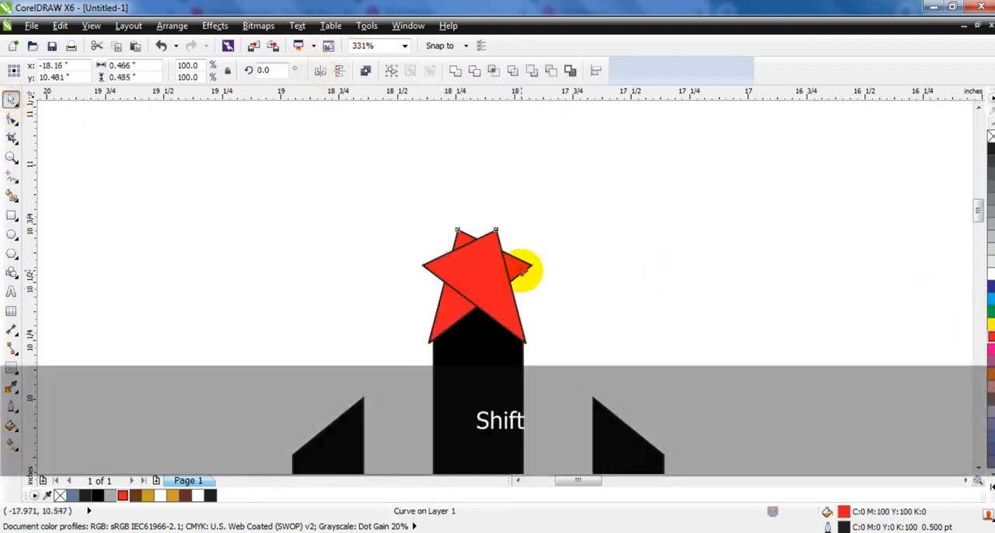
left_click(453, 71)
Center the welded red shape on the stripes, trim the central bar's tip to a point with it, and delete it
left_click(510, 385, "shift")
key("c")
left_click(475, 70)
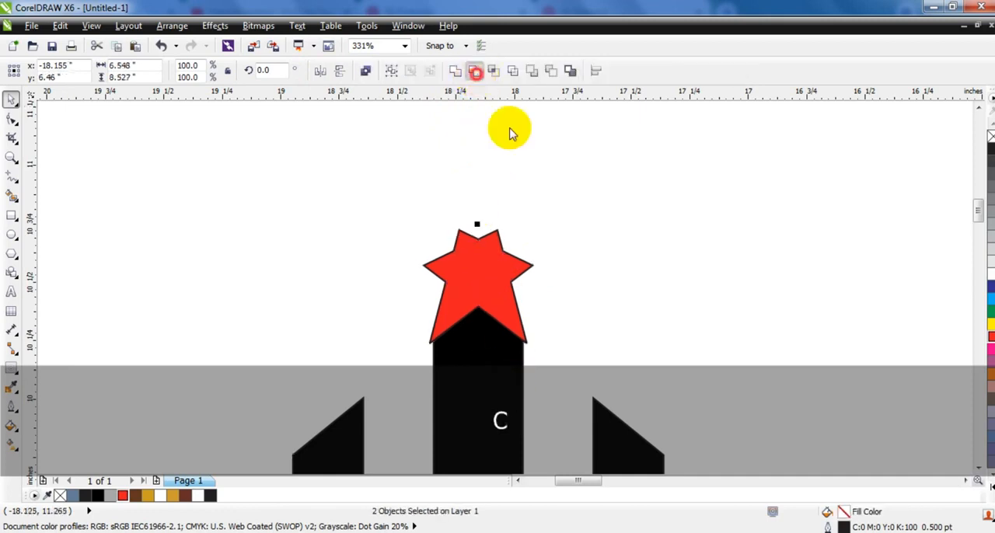
left_click(480, 285)
key("Delete")
key("shift+F2")
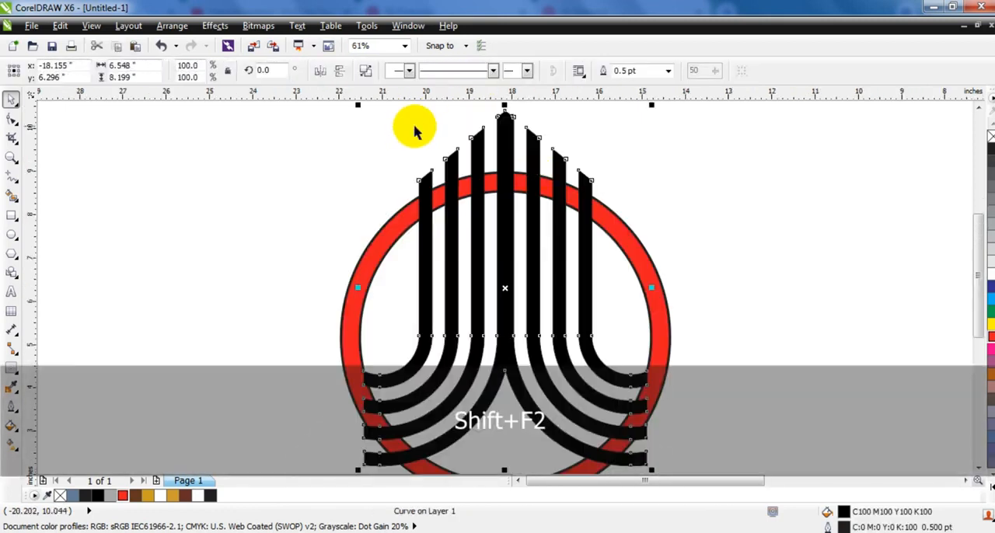
key("Escape")
Align the vertical centers of the striped shape and the red ring
left_click(506, 278)
left_click(650, 322, "shift")
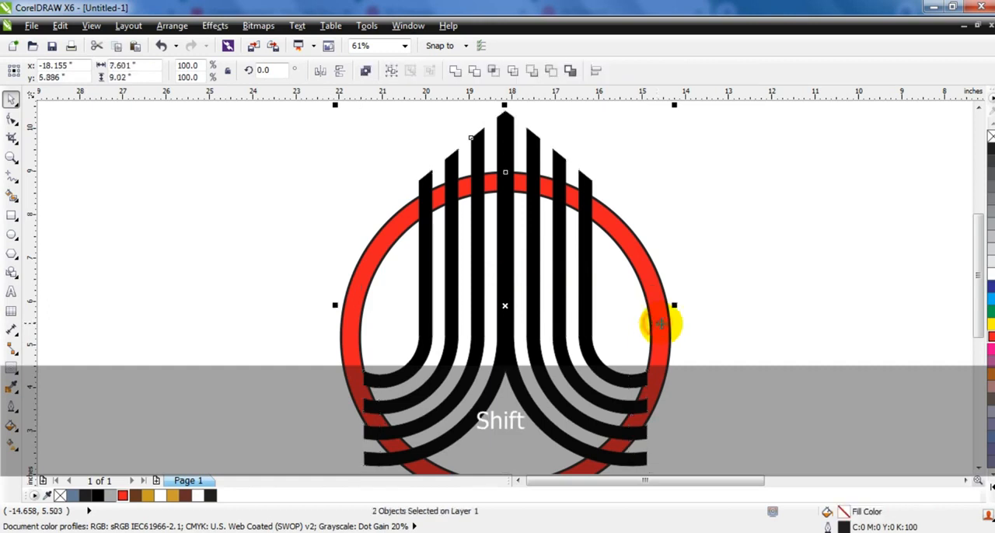
key("c")
left_click(728, 298)
Draw a rectangle about 4.1 in wide around the bars at the ring's upper arc and extend it upward past the arc
left_click(10, 158)
left_click_drag(379, 127, 690, 269)
left_click(10, 218)
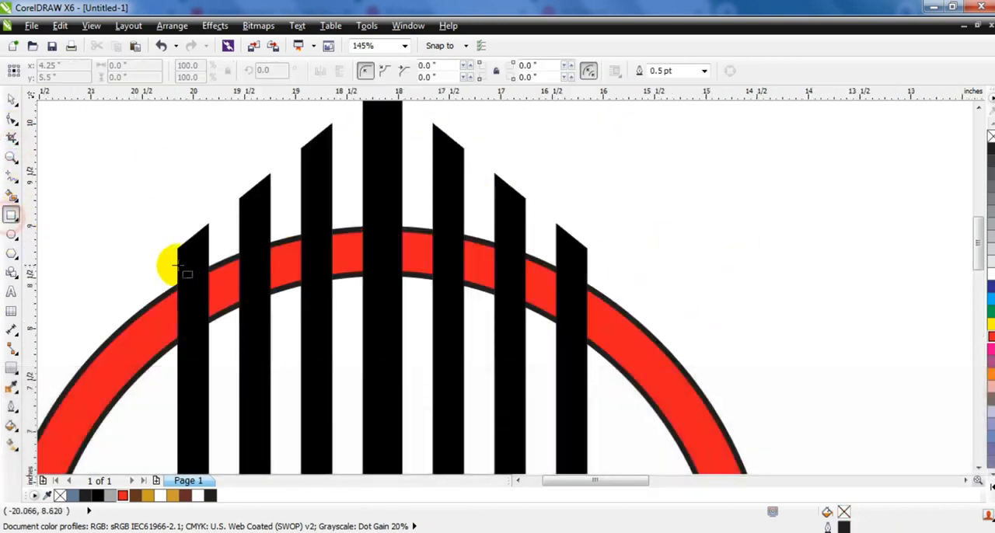
left_click_drag(171, 266, 596, 352)
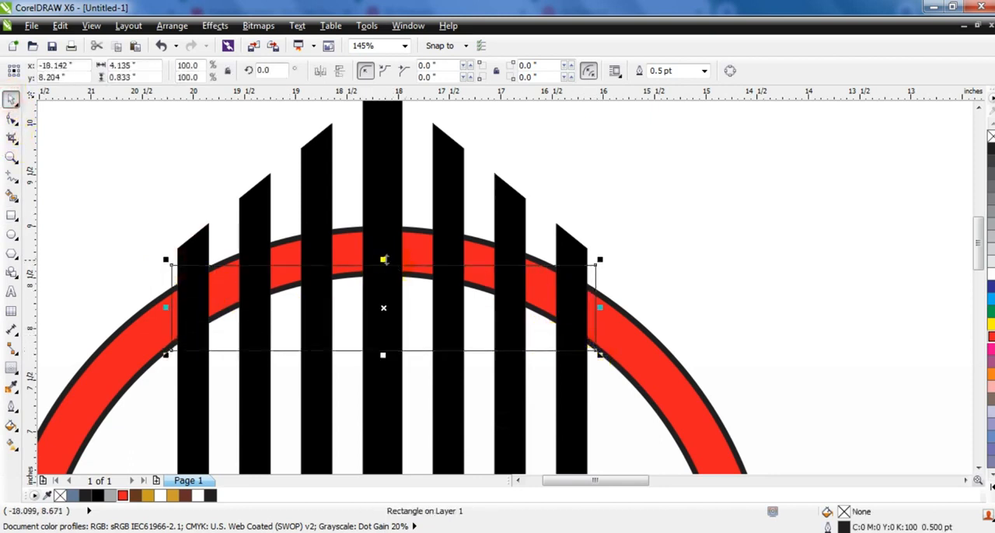
left_click_drag(383, 259, 374, 165)
Trim the upper arc out of the red ring with the rectangle, then delete the rectangle
left_click(626, 354, "shift")
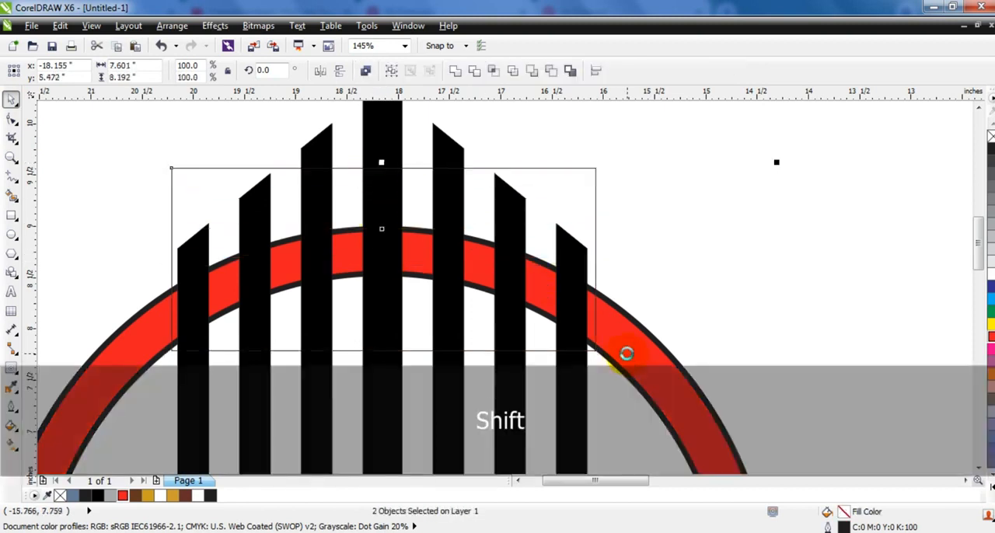
left_click(477, 71)
left_click(593, 169)
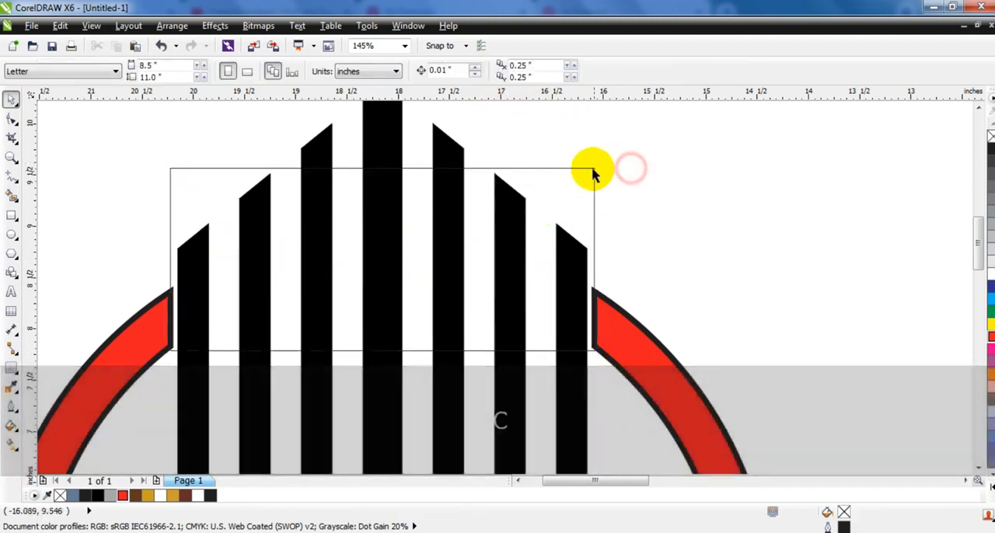
key("Delete")
Lower the slanted top nodes of the two outermost bars to meet the cut ends of the red ring
left_click(577, 303)
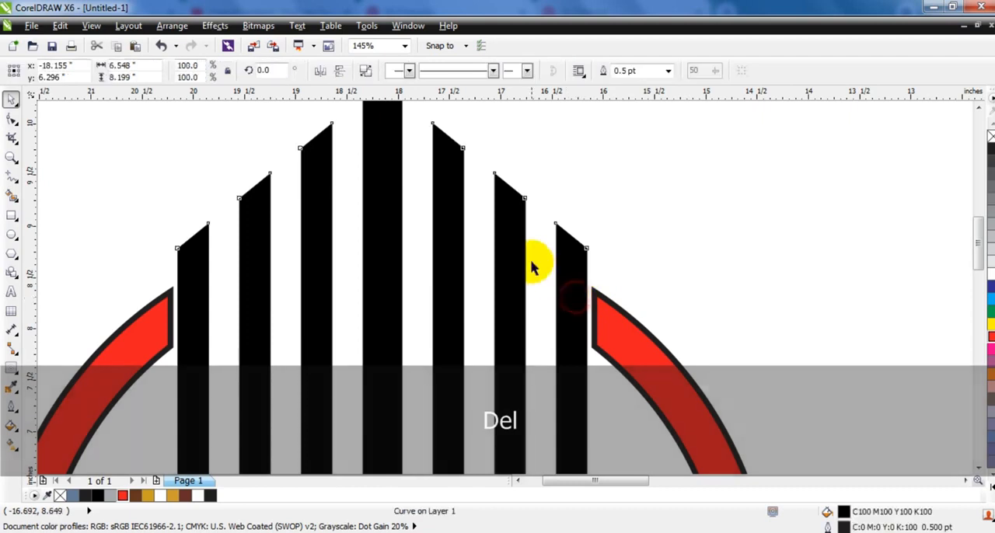
left_click(12, 118)
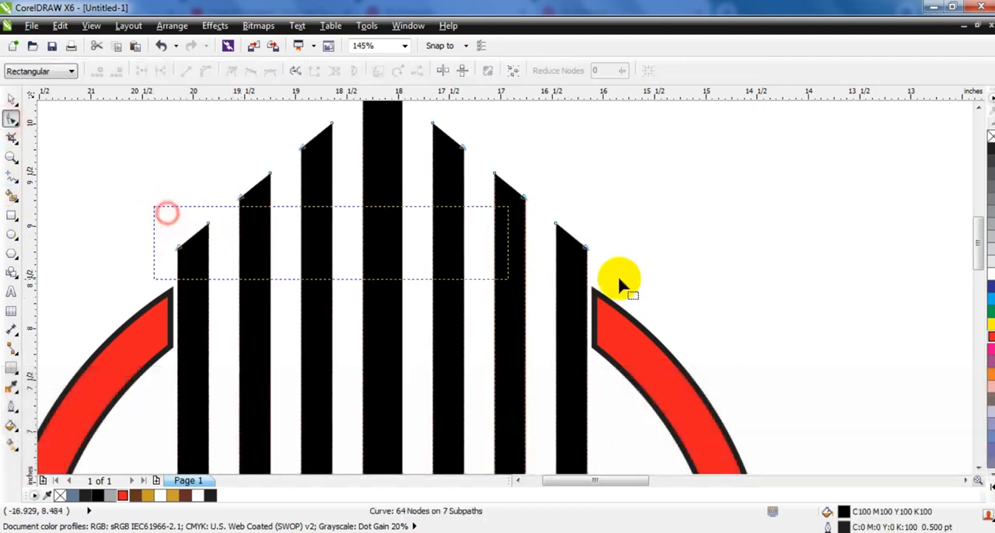
left_click_drag(617, 274, 671, 276)
left_click_drag(597, 263, 595, 294)
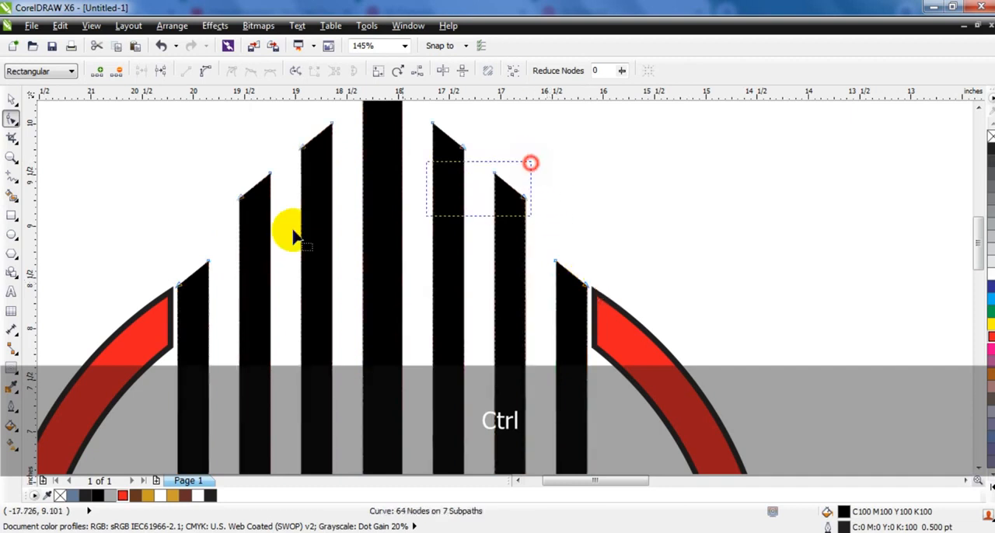
Try to lower the slanted tops of the next inner bars, and undo the move of the pair beside the central bar
left_click_drag(243, 204, 250, 233)
left_click_drag(264, 122, 461, 144)
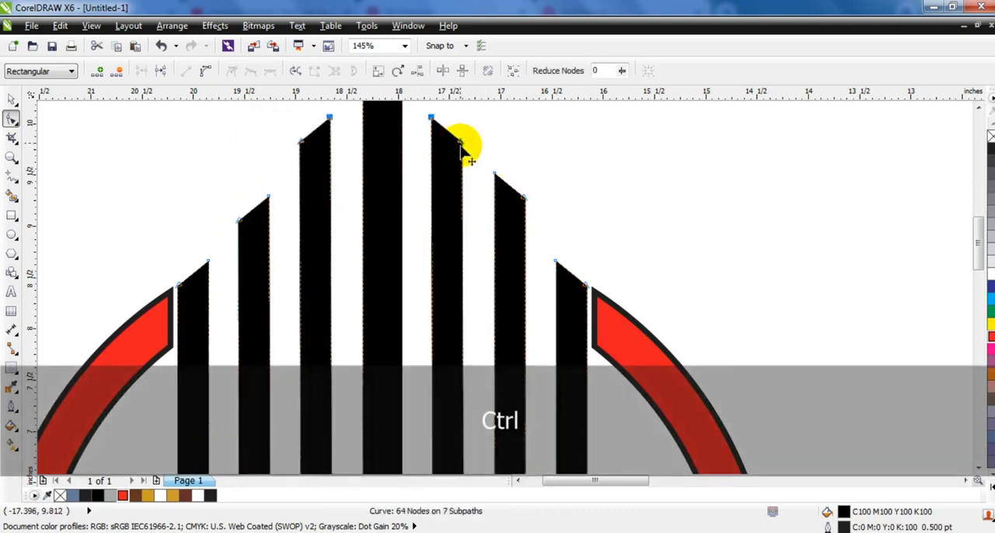
key("ctrl+z")
key("F3")
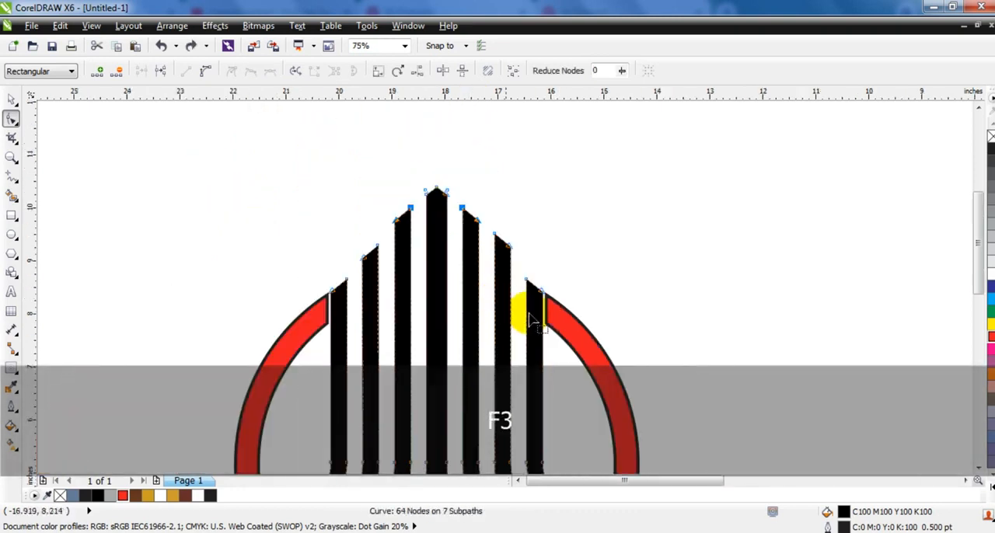
Undo the lowered top of the second bar from the left so it matches its counterpart on the right
left_click(11, 100)
left_click(111, 226)
left_click(570, 342)
key("Escape")
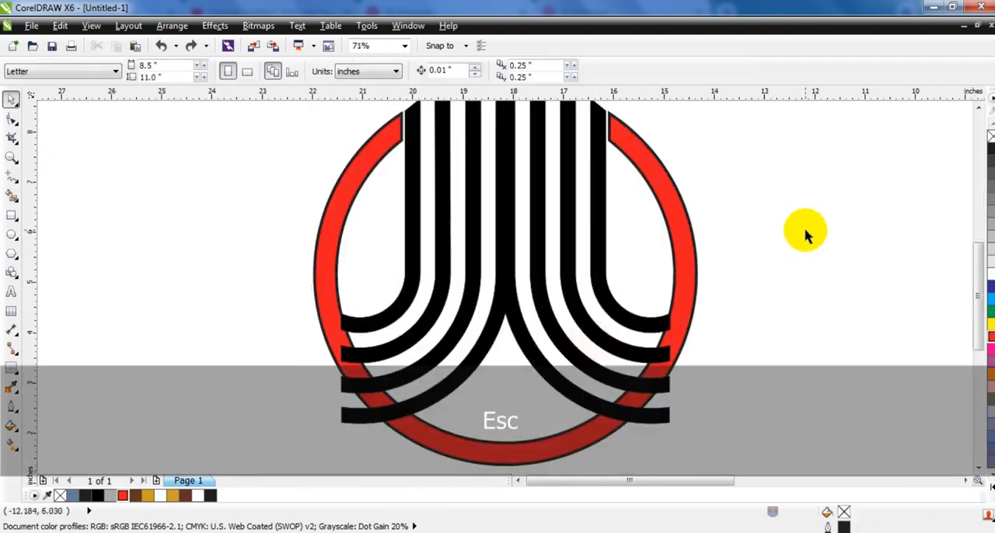
left_click(806, 233)
scroll(640, 282, "down", 2)
left_click_drag(770, 428, 342, 110)
key("shift+F2")
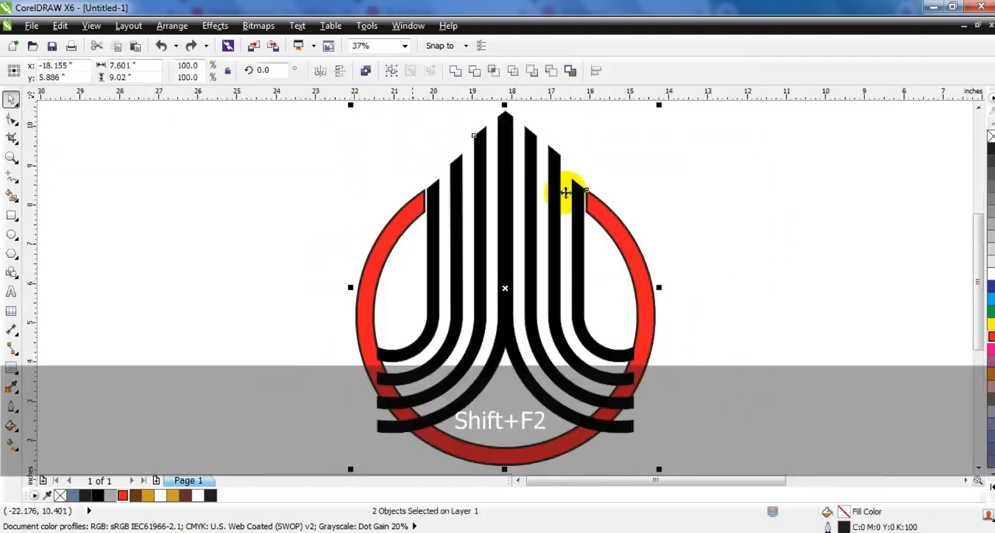
key("Escape")
key("ctrl+z")
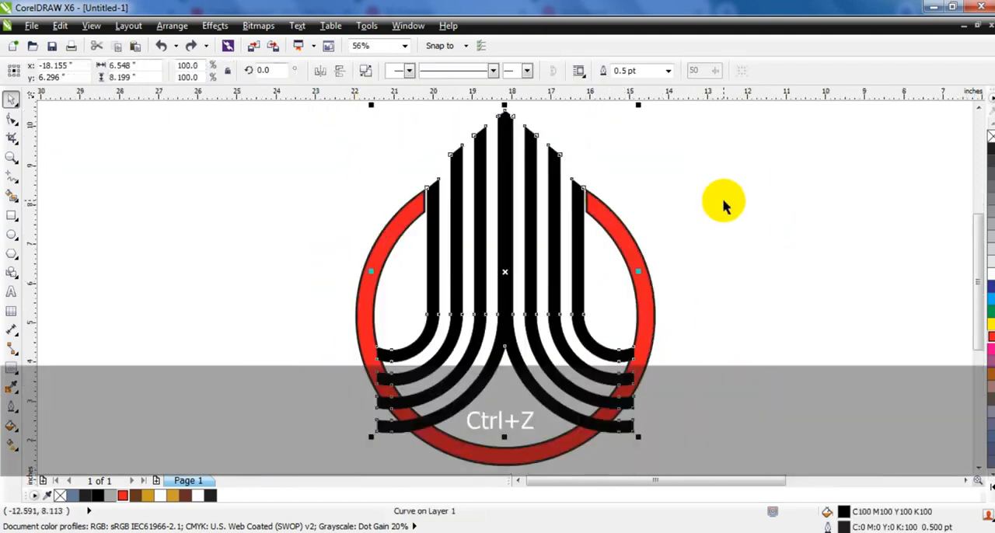
left_click(723, 204)
Bring the red ring to the front and trim the striped shape with it
left_click(583, 223)
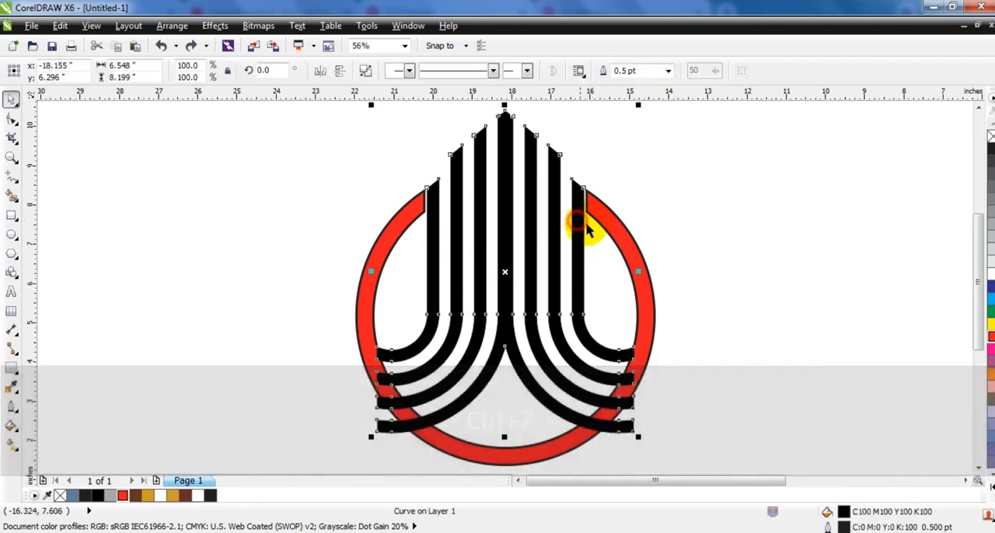
left_click(649, 289)
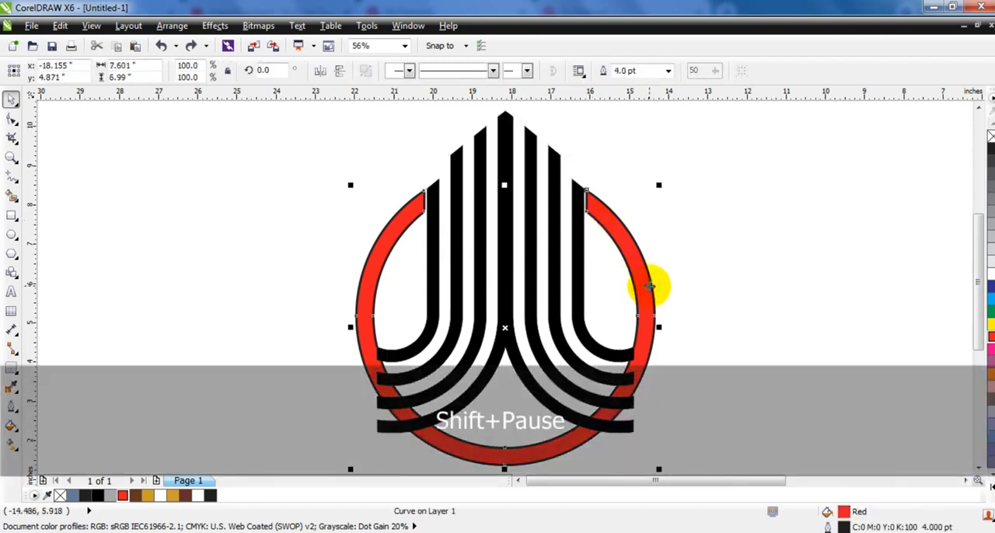
key("shift+Page_Up")
left_click(531, 177, "shift")
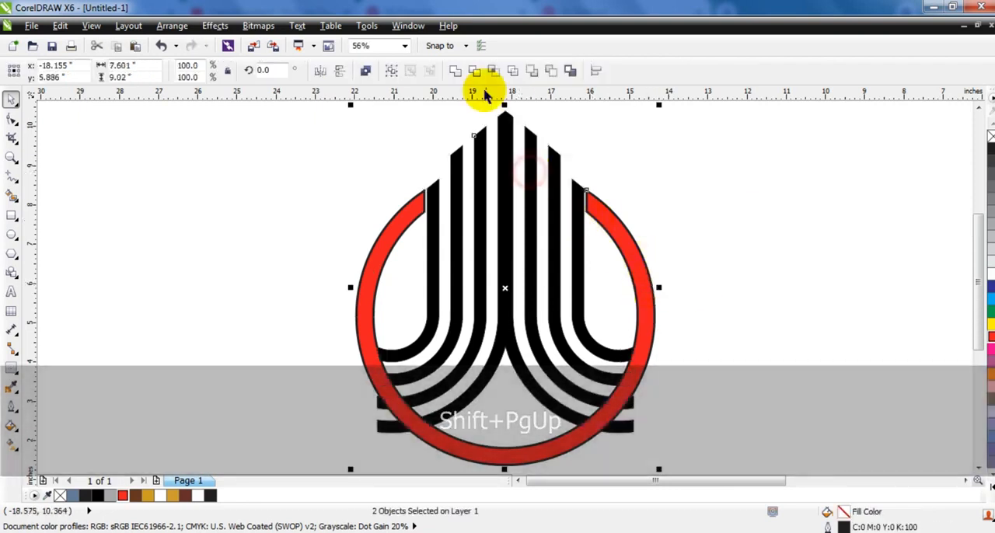
left_click(484, 71)
left_click(733, 267)
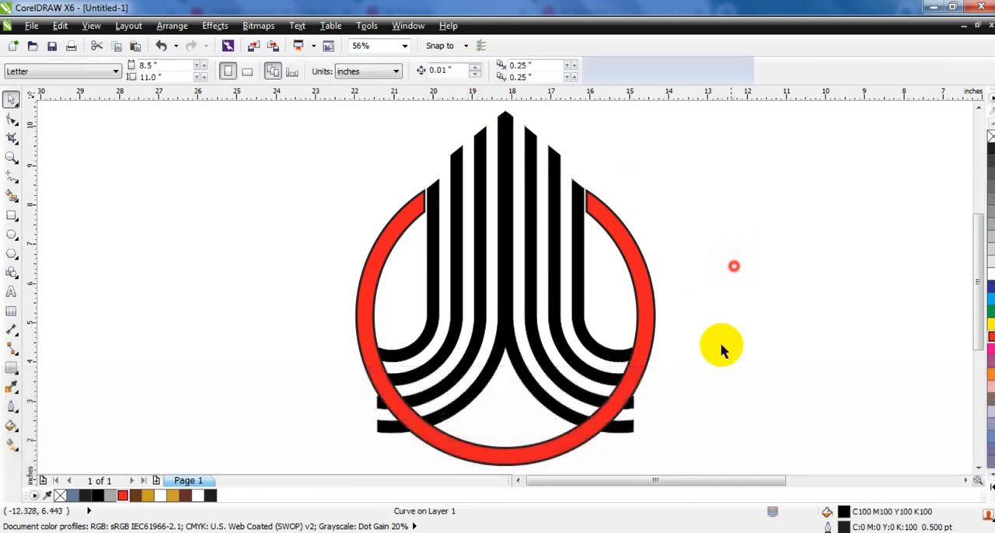
Break the trimmed stripes apart and delete the leftover stripe ends sticking out beyond the ring on both sides
left_click(622, 427)
left_click(360, 77)
left_click(771, 383)
left_click_drag(708, 373, 588, 464)
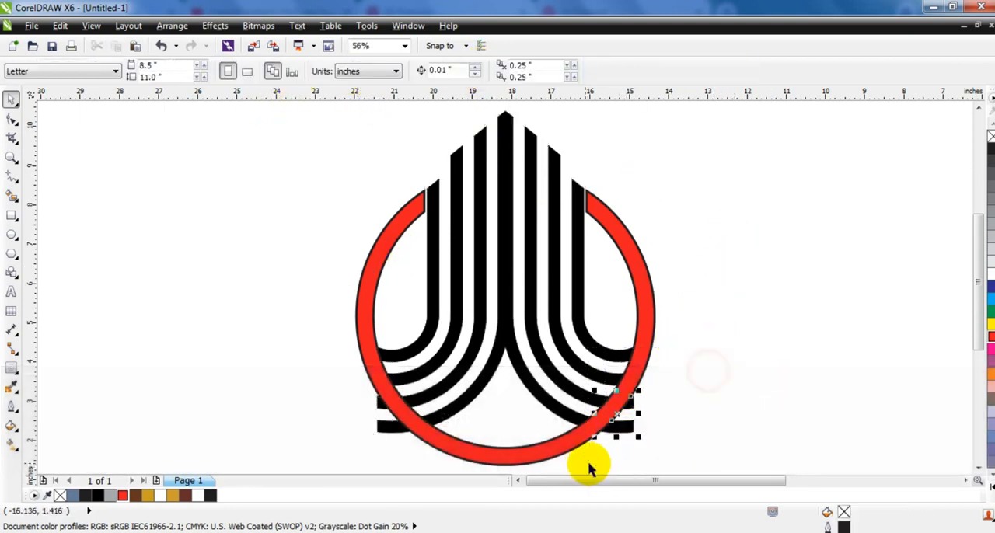
key("Delete")
left_click_drag(234, 368, 439, 463)
key("Delete")
left_click(404, 460)
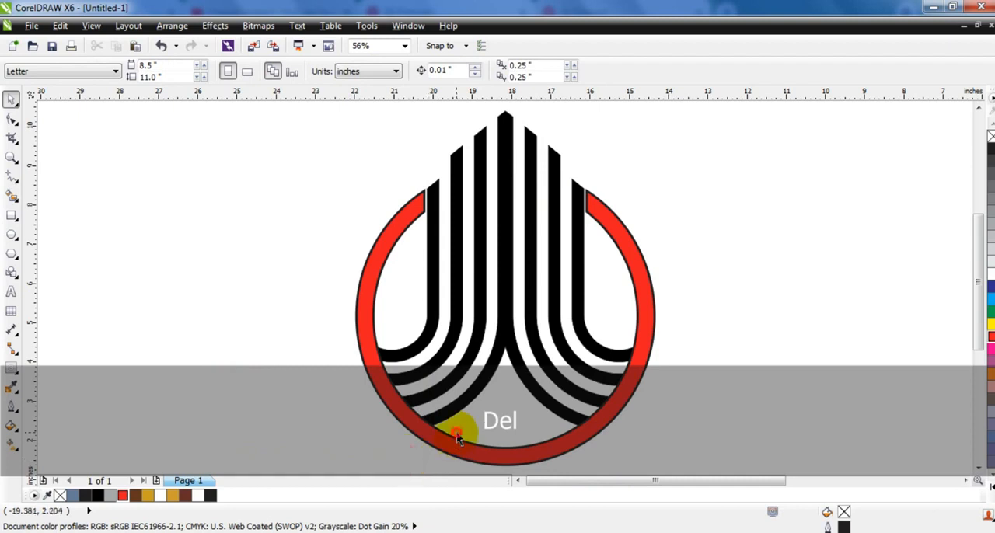
Draw a rectangle about 17.07 × 11.93 inches around the logo, fill it black and send it to the back
key("F3")
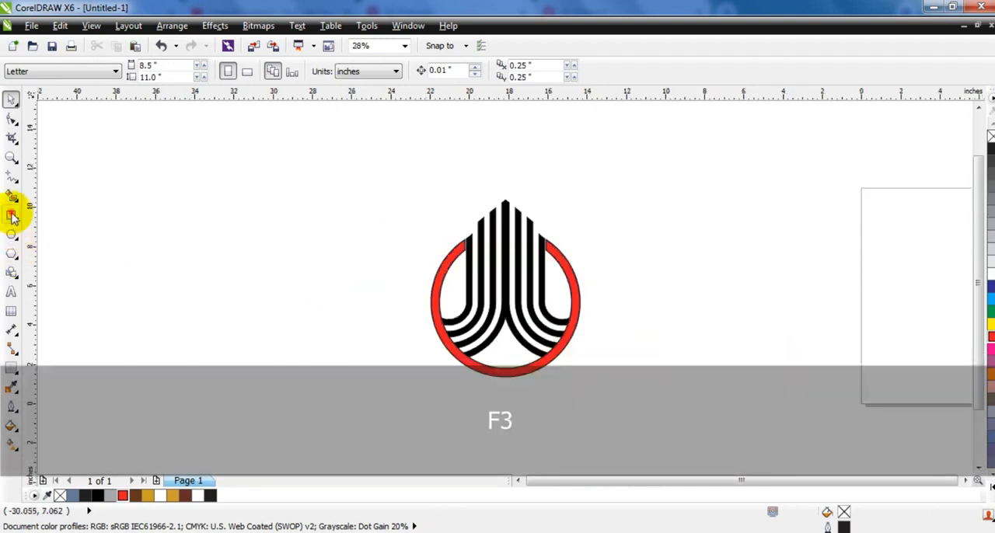
left_click(11, 216)
left_click_drag(363, 169, 699, 403)
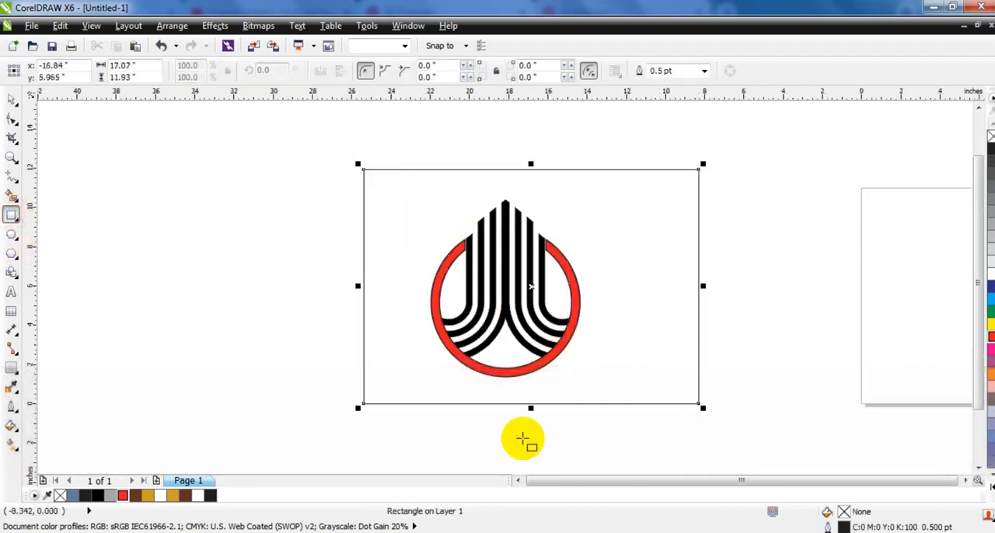
left_click(97, 495)
key("shift+Page_Down")
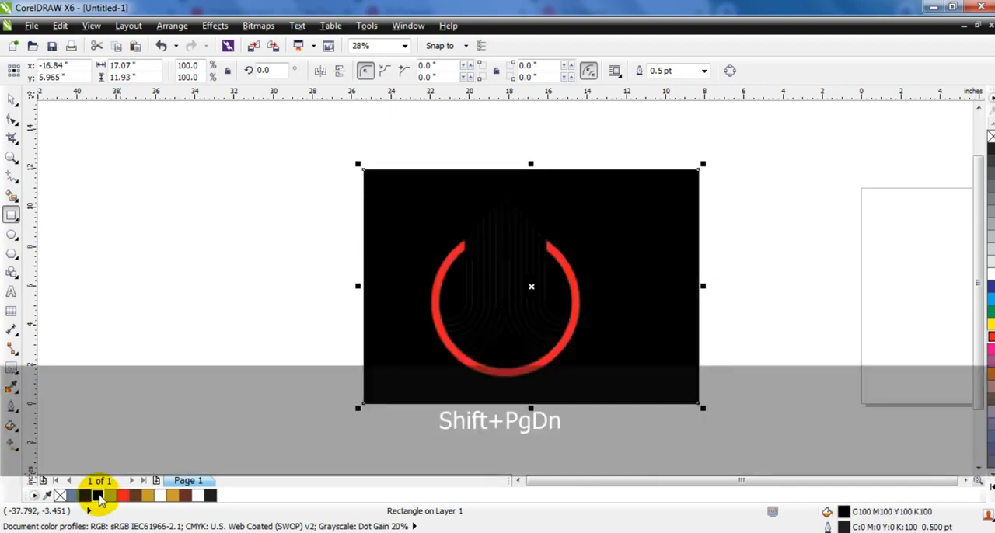
Move the whole logo horizontally toward the middle of the black rectangle and fill the stripes and ring white
key("shift+F2")
left_click(177, 169)
left_click_drag(142, 111, 772, 505)
left_click_drag(538, 226, 594, 229)
key("ctrl+z")
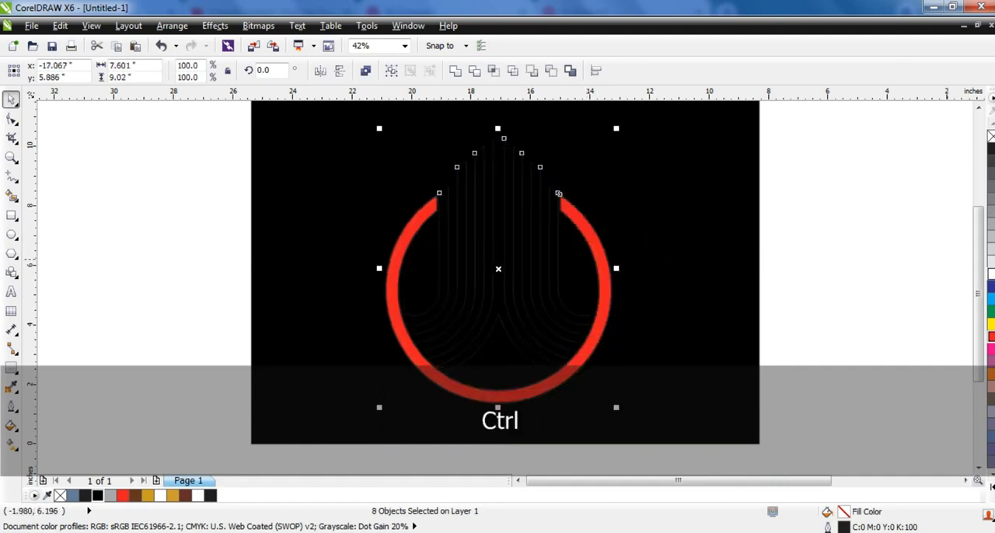
left_click(722, 300)
key("shift+F2")
key("Escape")
Give the ring a fountain fill using the Conical - Silver preset with the type changed to Linear
left_click(579, 385)
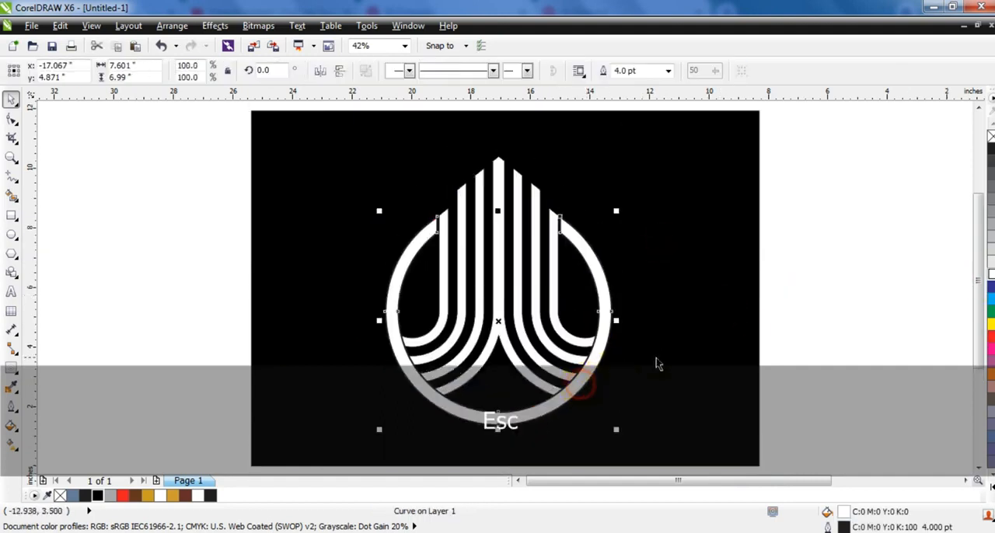
left_click(11, 427)
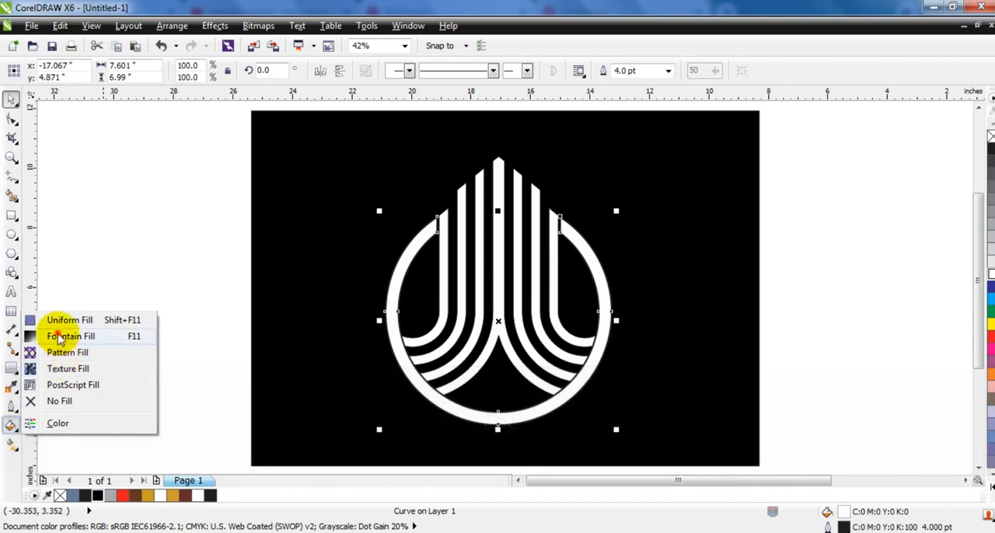
left_click(44, 333)
left_click(478, 368)
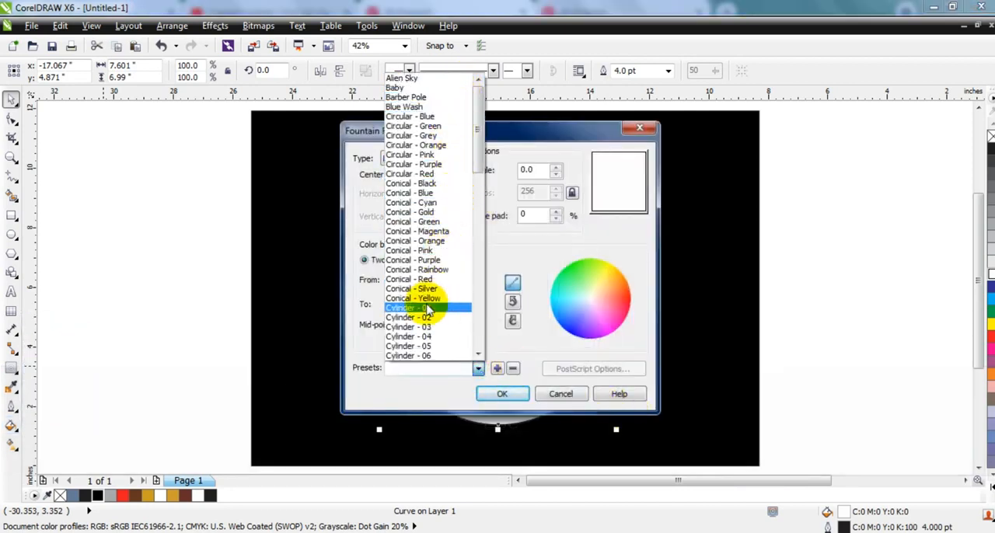
left_click(412, 289)
left_click(422, 158)
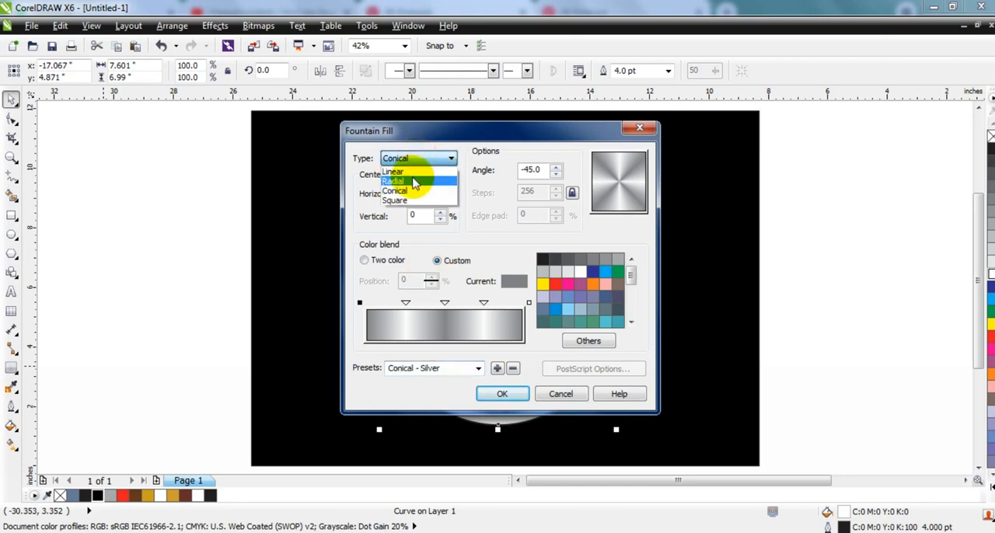
left_click(414, 181)
left_click(422, 160)
left_click(405, 172)
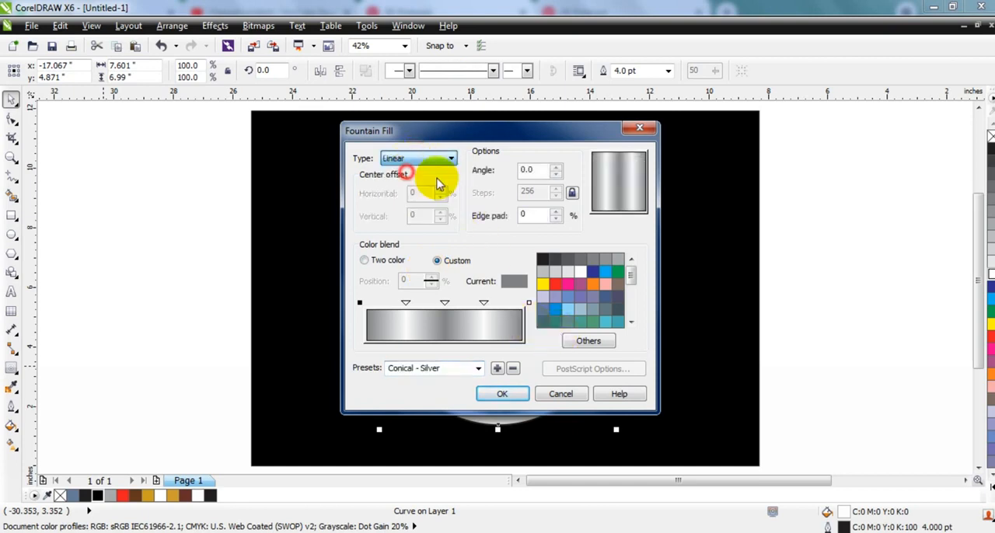
left_click(504, 394)
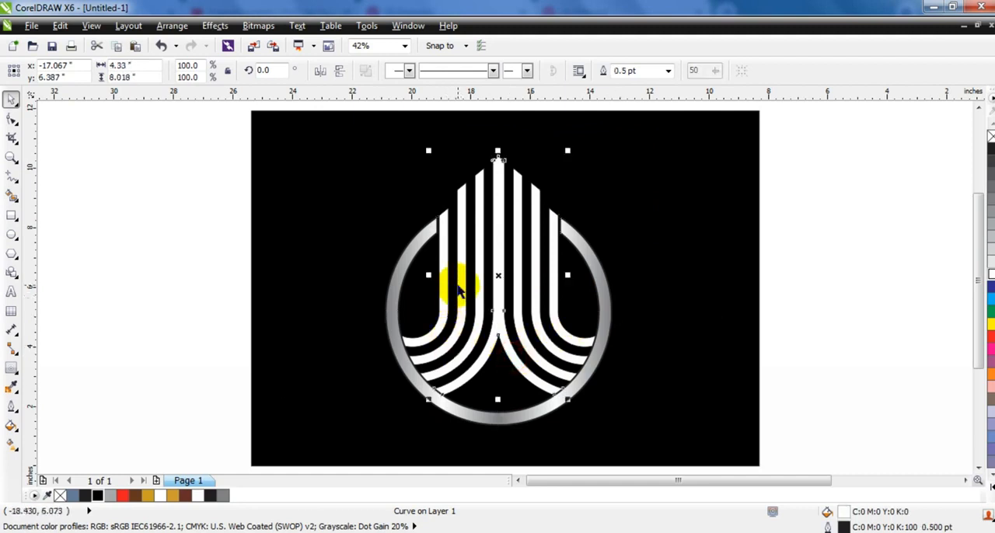
Select all seven white stripes and weld them into one shape
key("ctrl+z")
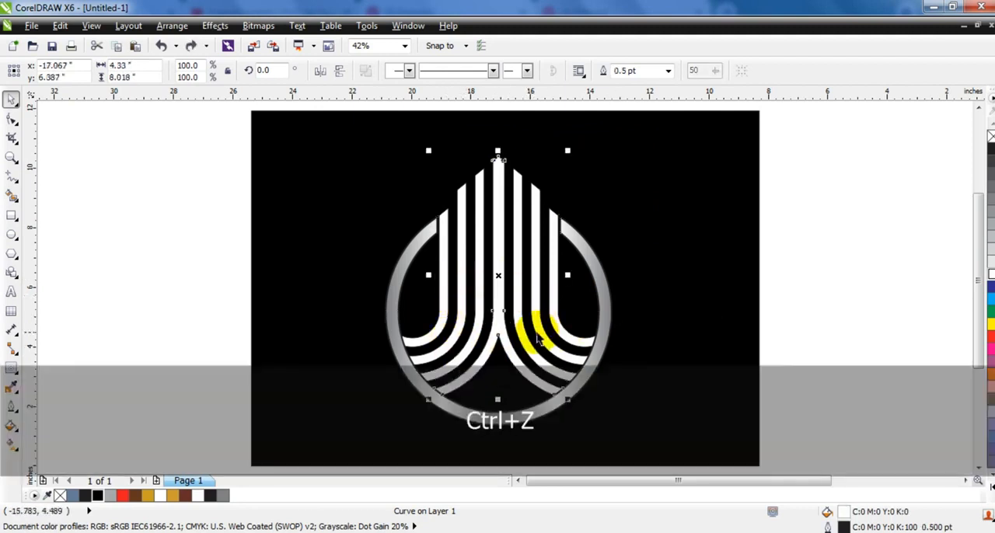
left_click(525, 340, "shift")
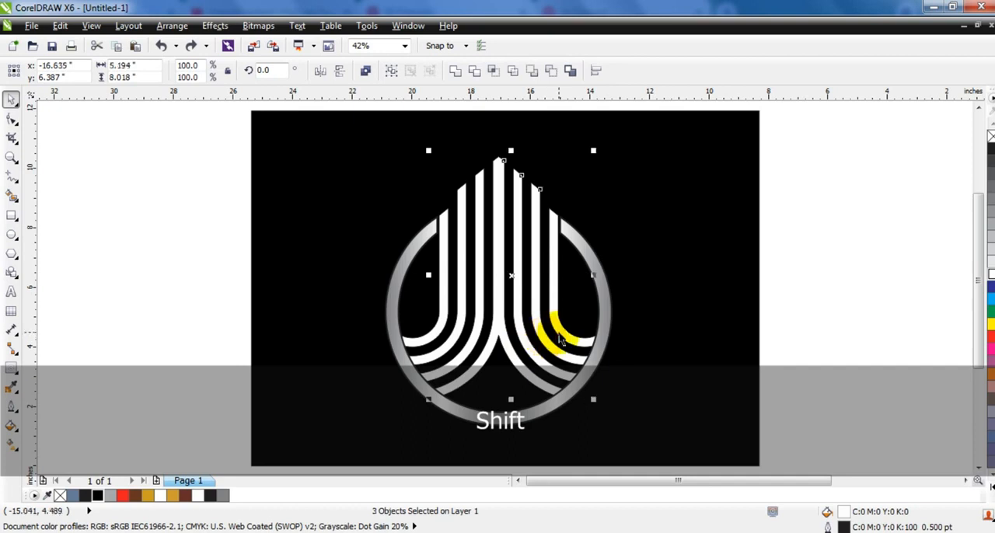
key("Delete")
key("ctrl+z")
left_click(498, 292, "shift")
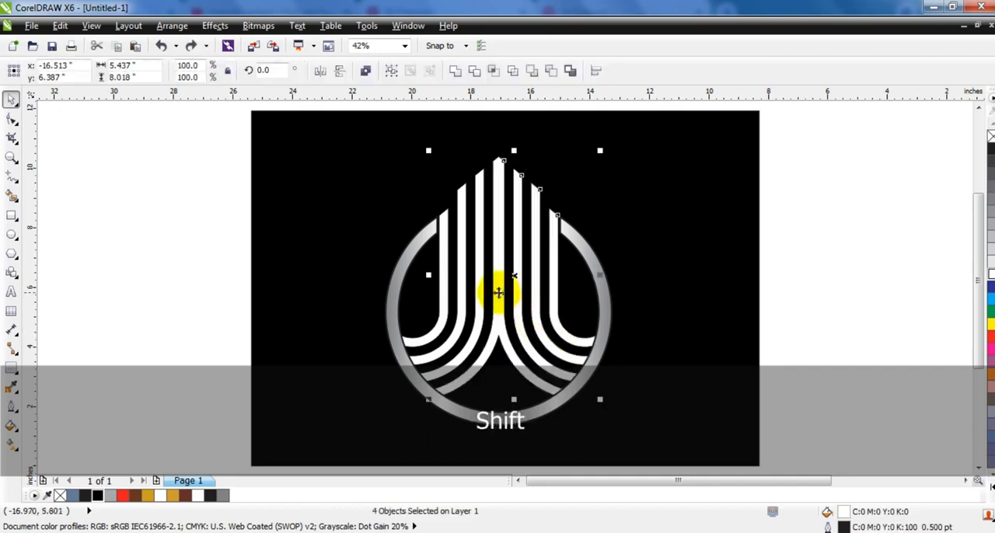
left_click(456, 72)
Apply the Cylinder - Gold 02 fountain fill preset to the welded stripes
left_click(11, 426)
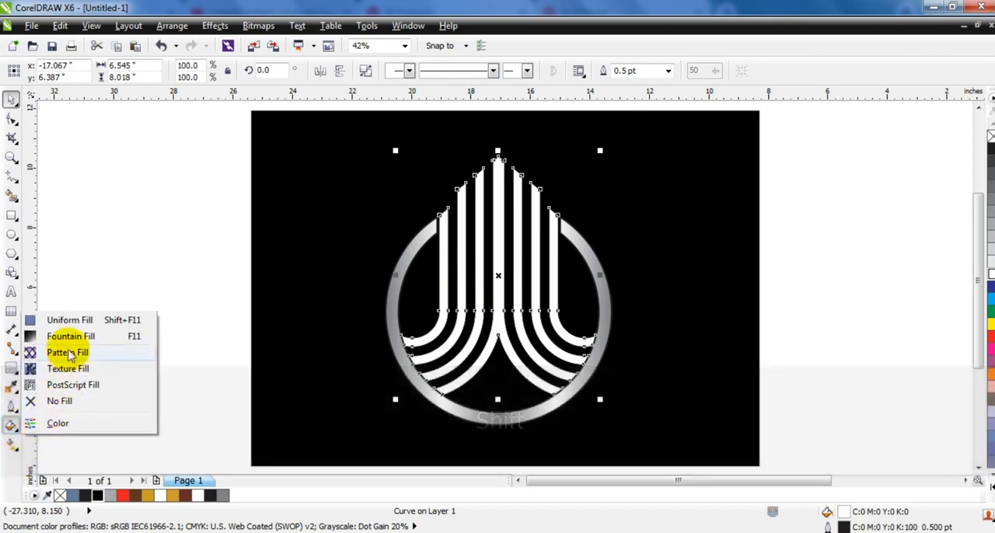
left_click(62, 335)
left_click(478, 368)
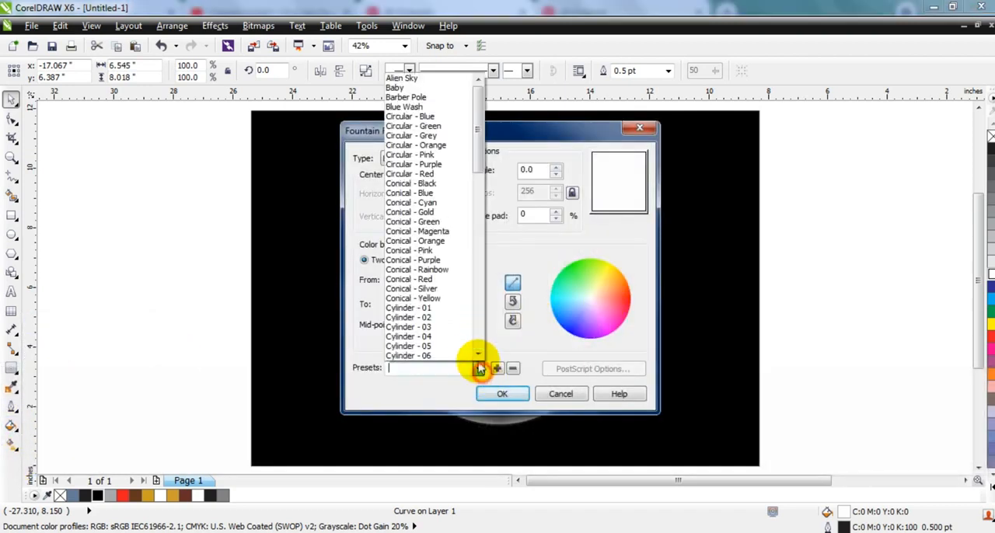
scroll(469, 271, "down", 9)
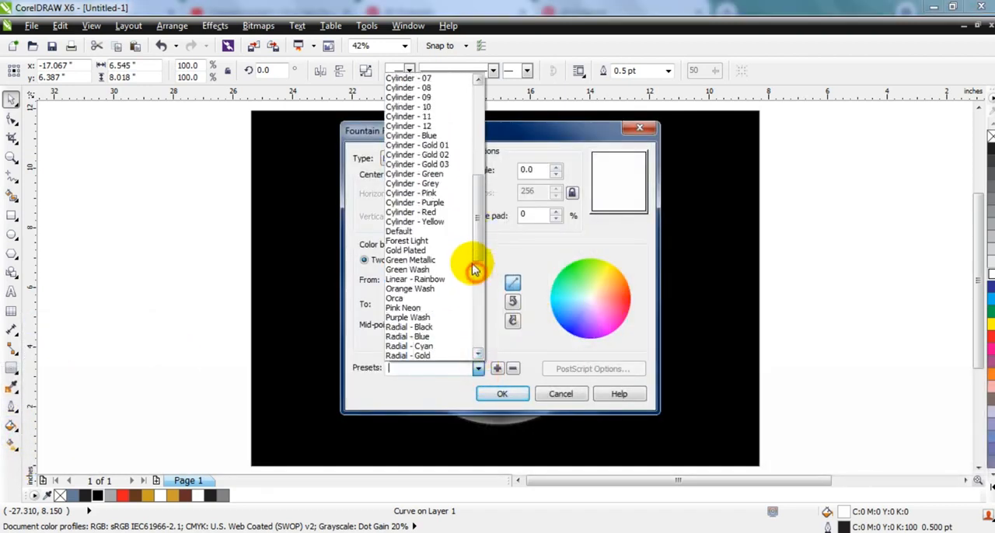
left_click(447, 151)
left_click(498, 393)
Redirect the stripes' gold gradient with the Interactive Fill tool so it runs vertically from the top tip down to the ring's base
key("g")
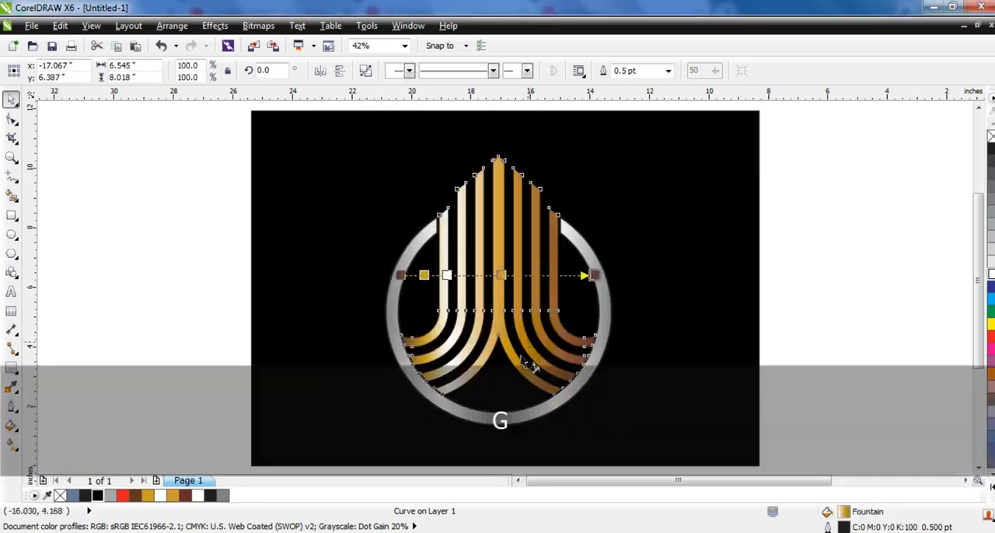
left_click_drag(496, 387, 498, 125)
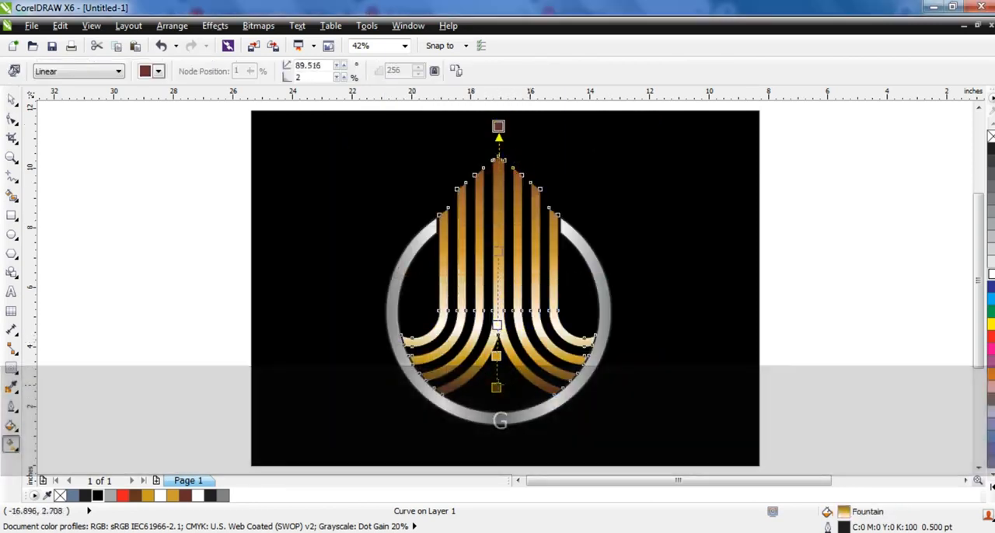
left_click_drag(496, 387, 495, 408)
left_click_drag(509, 161, 508, 411)
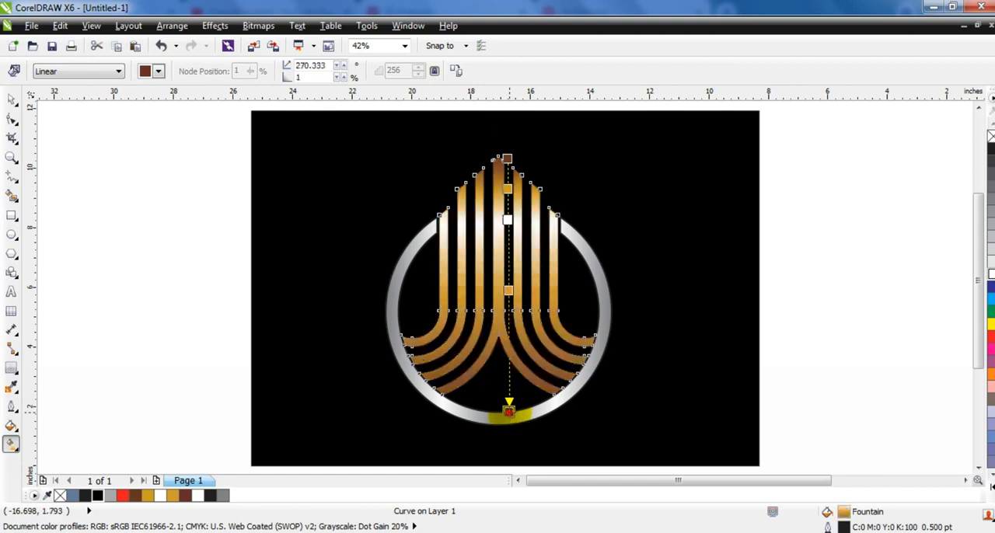
Remove the outlines from the gold stripes and the silver ring
left_click(9, 105)
left_click_drag(227, 145, 655, 444)
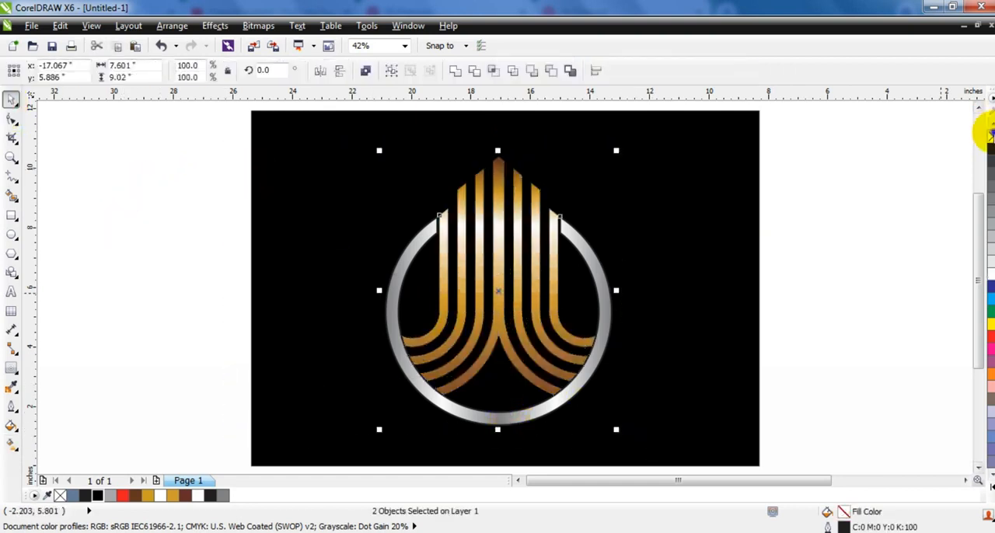
left_click(645, 213)
key("Escape")
Move the stripes and ring together straight up by about 0.27 inches on the black background
left_click_drag(824, 125, 303, 460)
left_click_drag(501, 418, 503, 410)
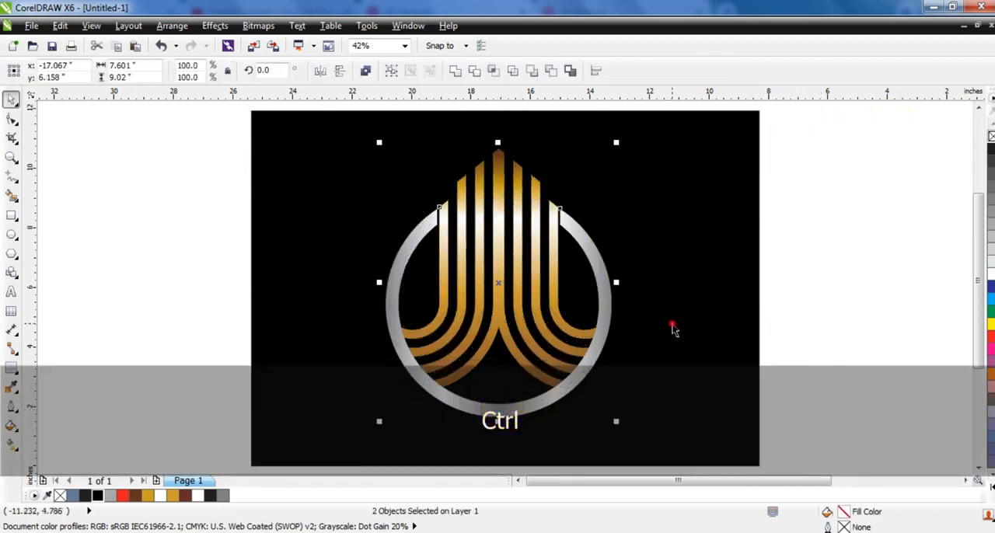
left_click(673, 327)
key("shift+F2")
key("Escape")
Scale the logo down proportionally about its centre to about 6.77 × 8.04 inches and preview the design full screen
left_click_drag(793, 144, 344, 446)
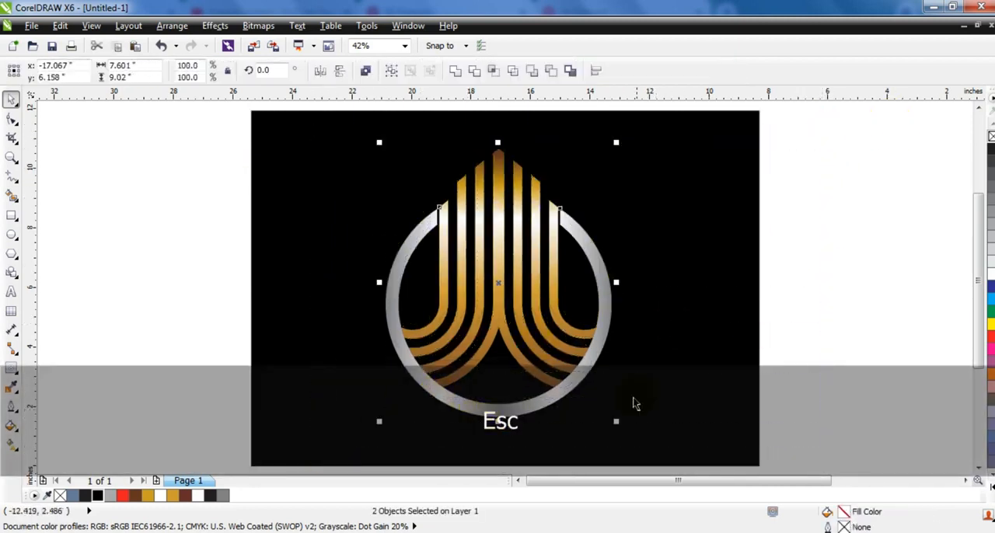
left_click_drag(616, 422, 591, 404)
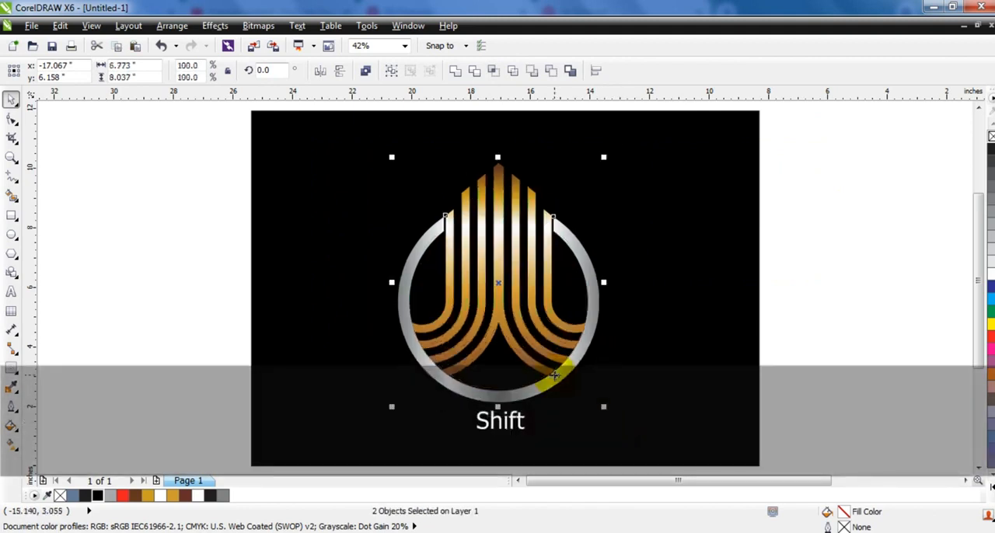
left_click(718, 329)
key("shift+F2")
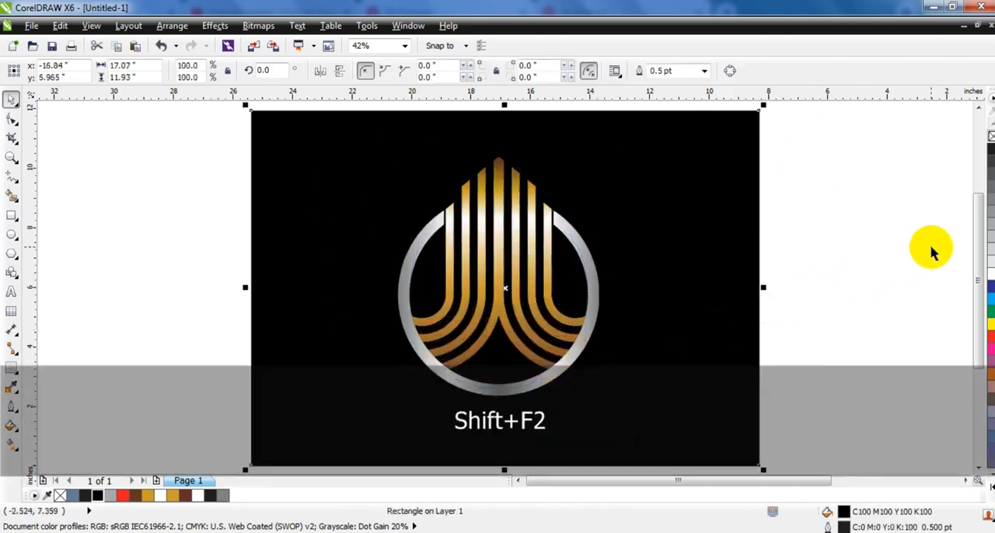
key("F9")
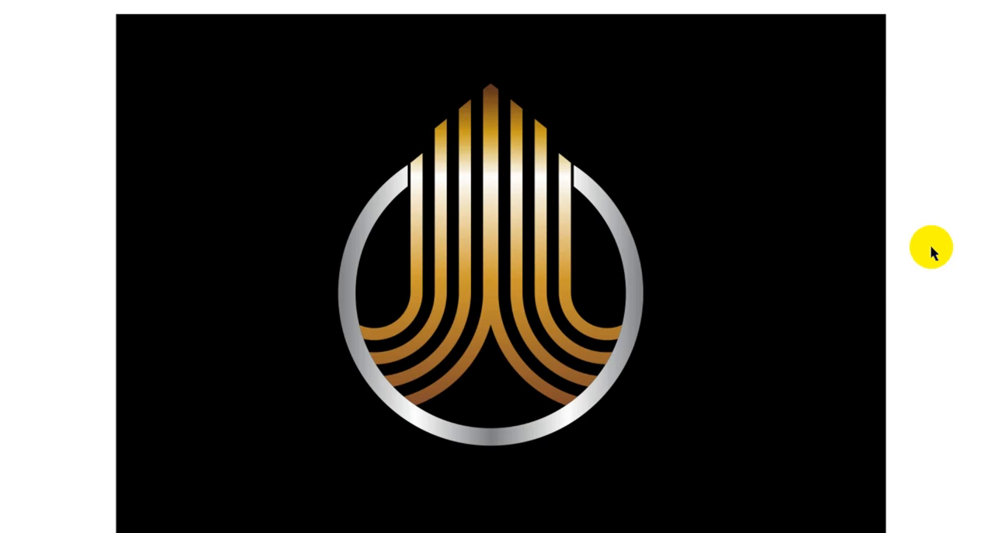